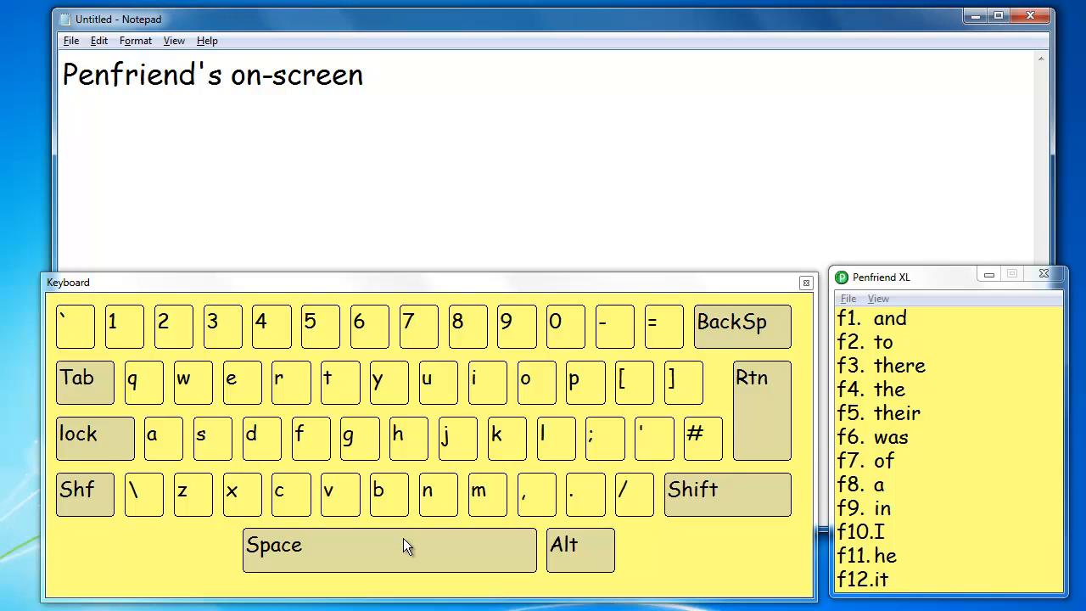
# Step: Complete the sentence with the word "keyboard" from the on-screen keyboard and its word predictions, and end it with a full stop
pyautogui.click(512, 439)
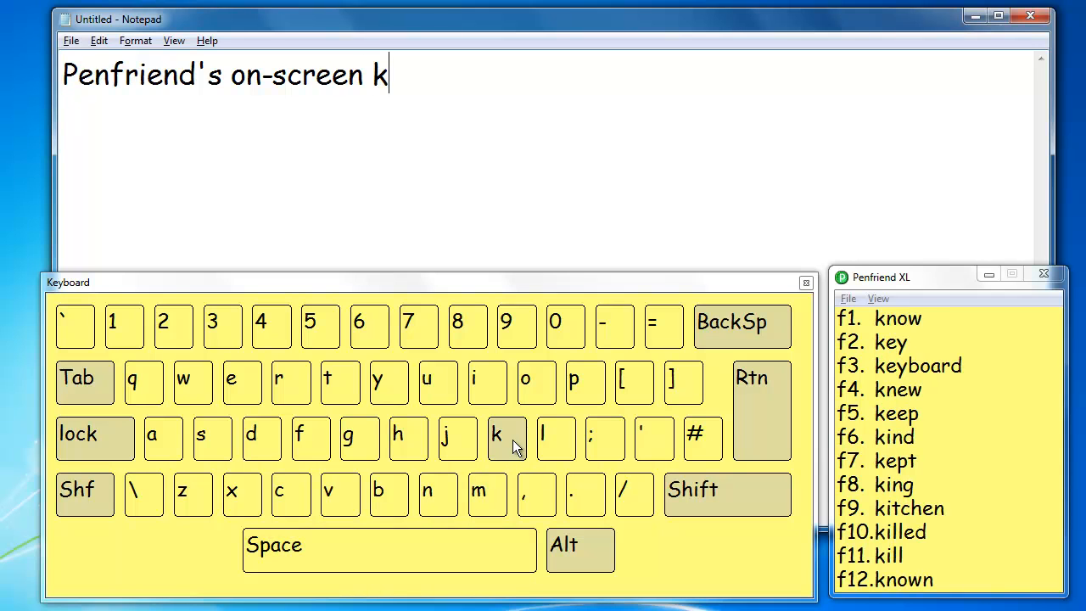
pyautogui.click(239, 373)
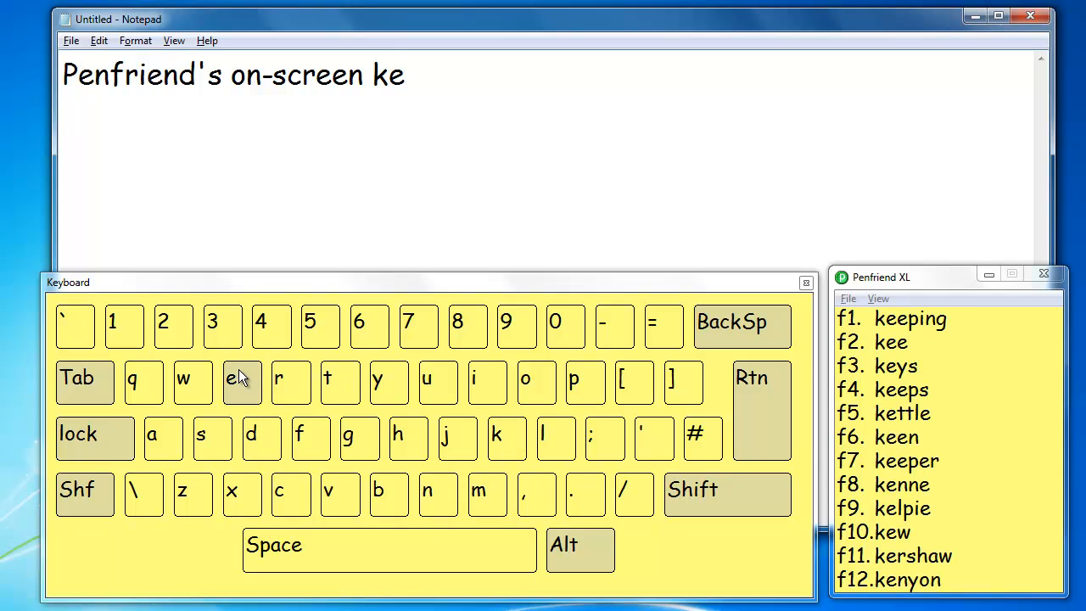
pyautogui.click(375, 382)
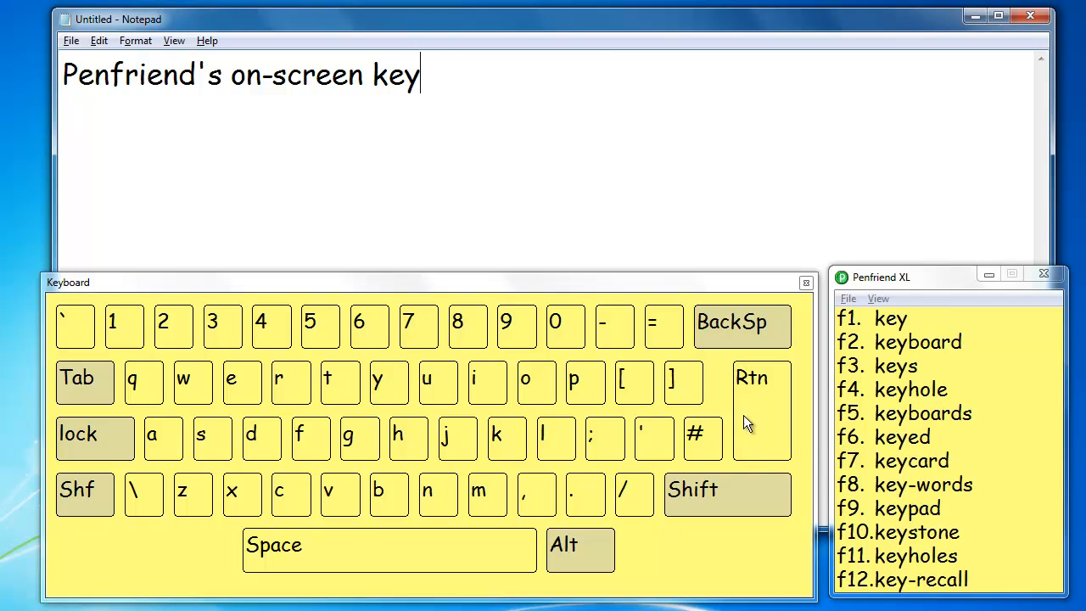
pyautogui.click(906, 343)
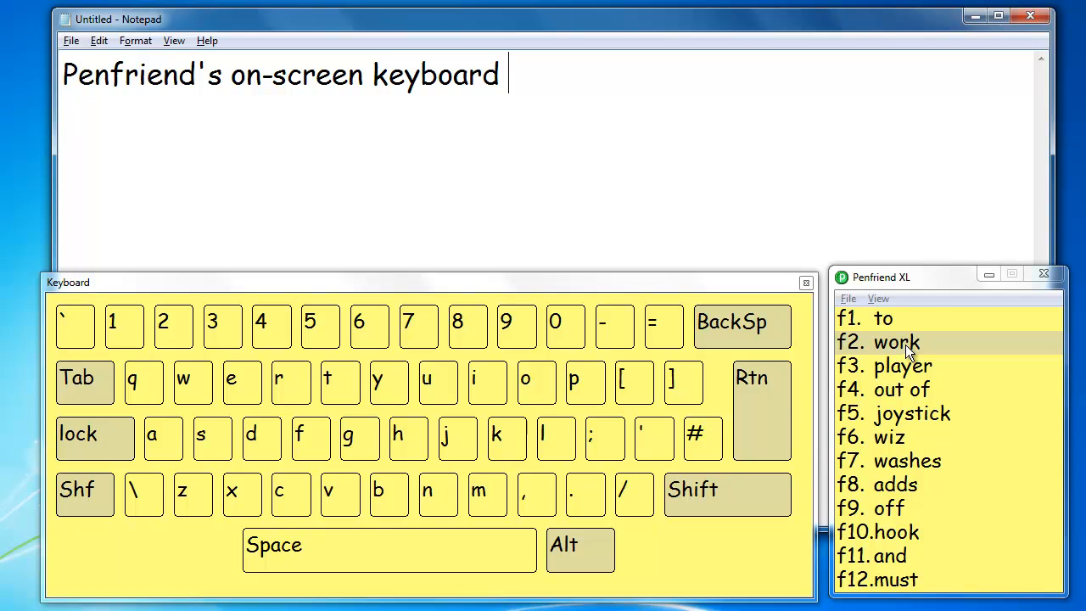
pyautogui.click(581, 492)
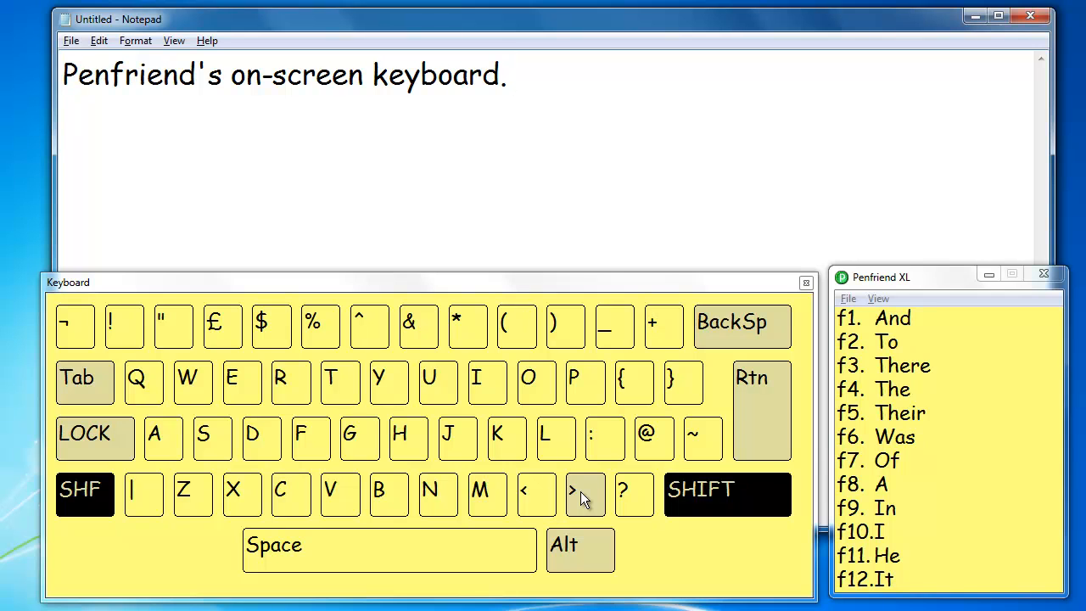
# Step: Begin a new sentence with the word "Click", entering "Clic" on the on-screen keyboard and accepting the predicted word
pyautogui.click(286, 500)
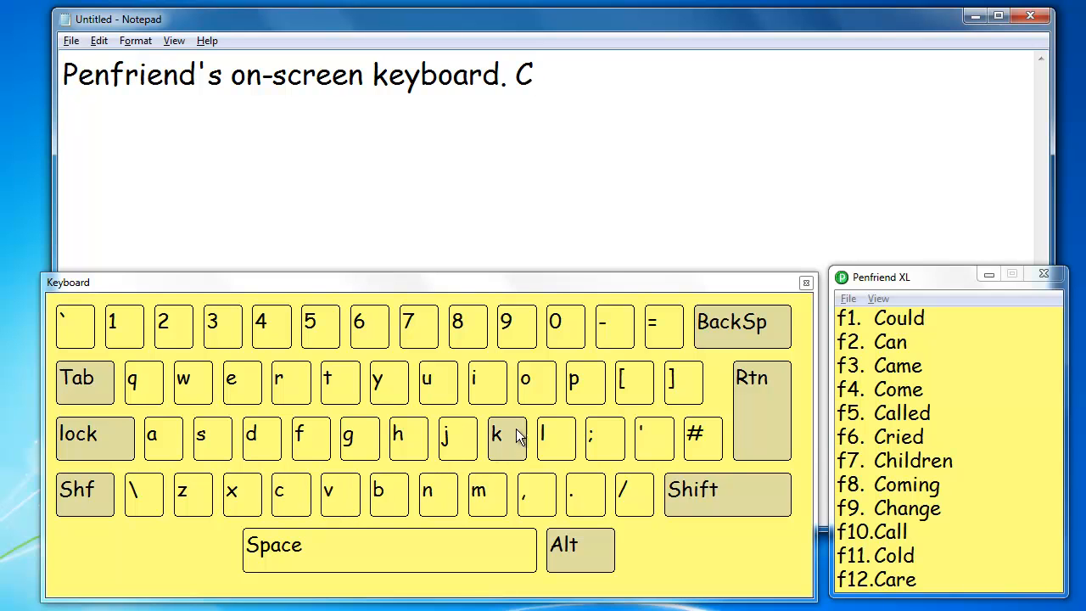
pyautogui.click(542, 431)
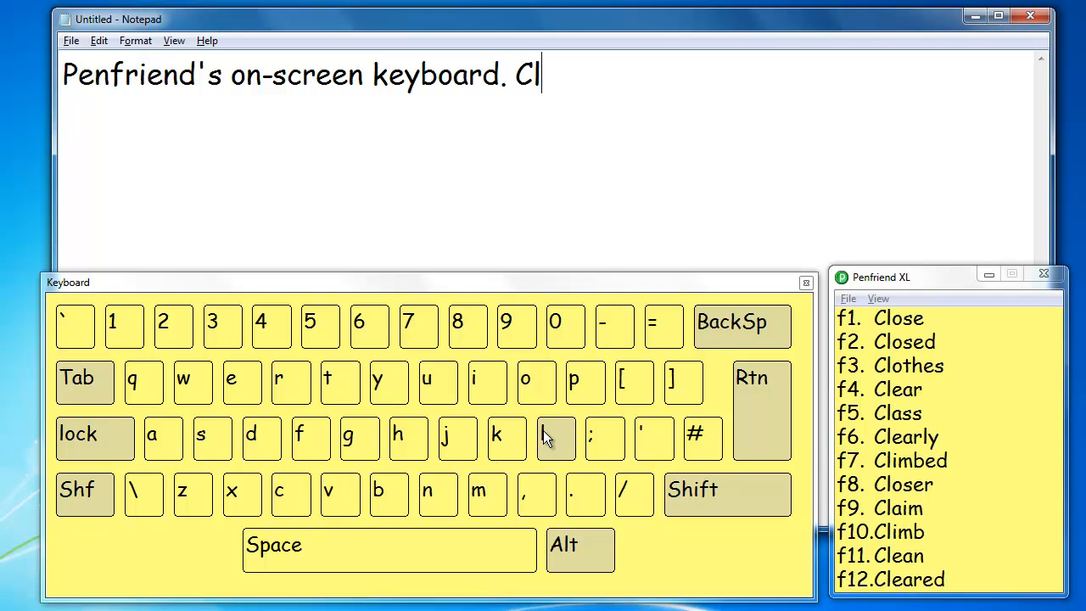
pyautogui.click(487, 388)
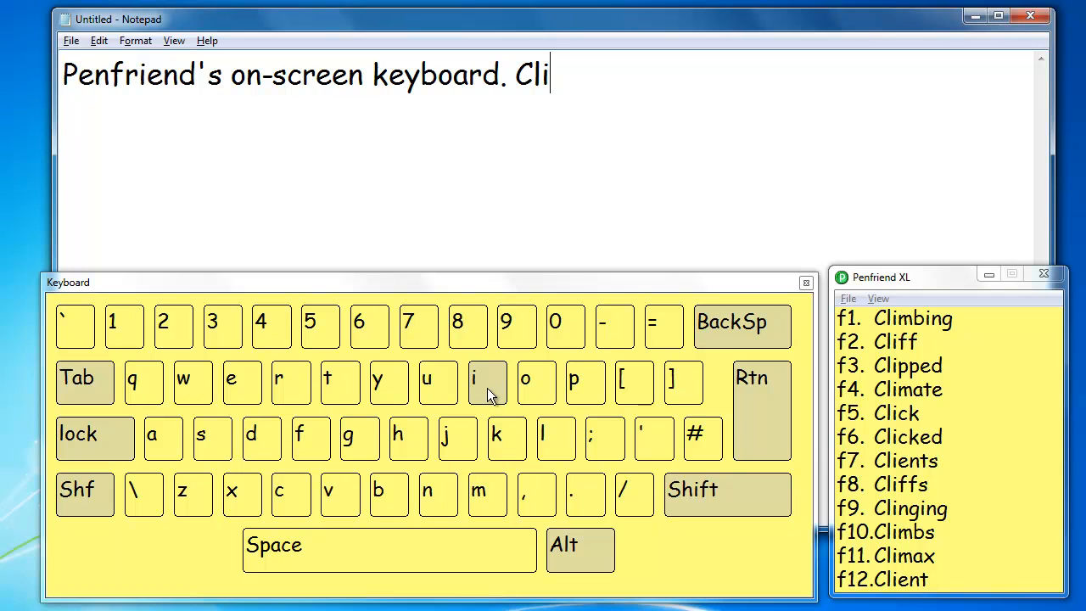
pyautogui.click(300, 497)
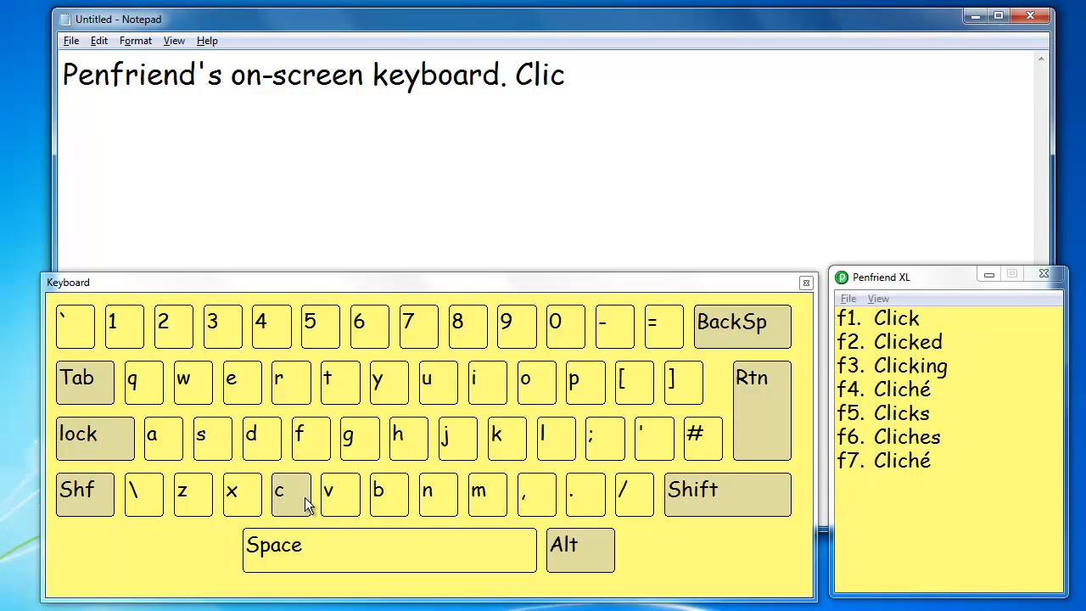
pyautogui.click(863, 319)
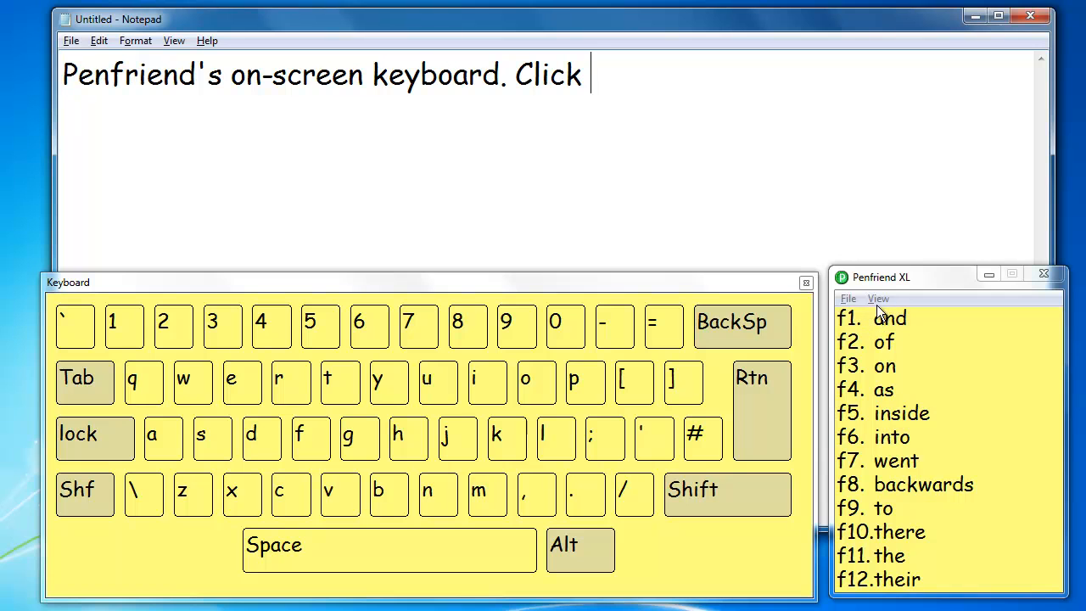
# Step: Open the Penfriend preferences and set the prediction display to use Number Keys
pyautogui.click(879, 299)
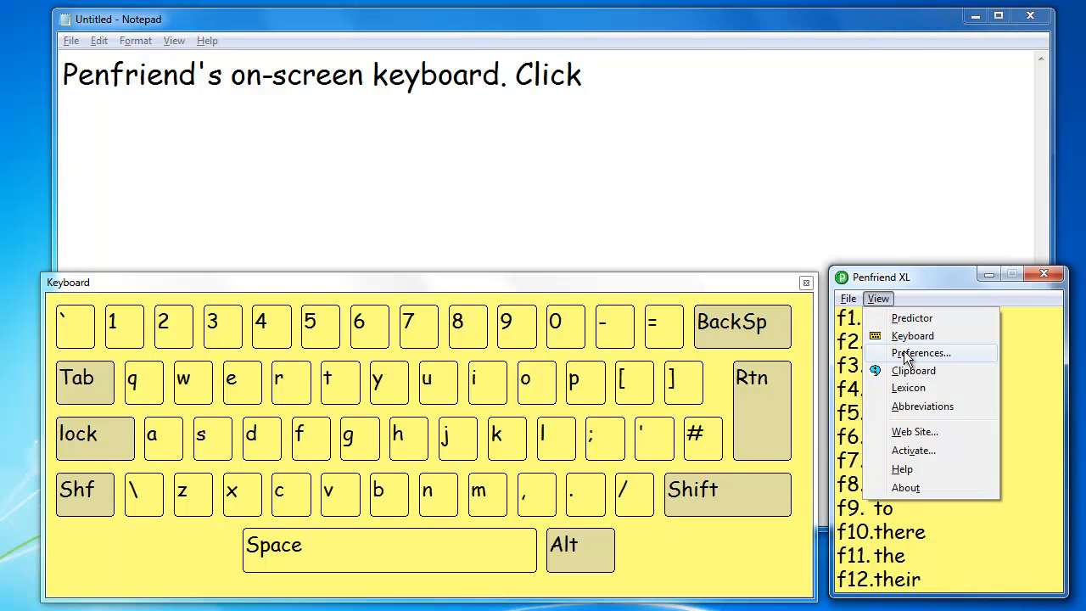
pyautogui.click(904, 354)
pyautogui.moveTo(515, 25); pyautogui.dragTo(498, 35)
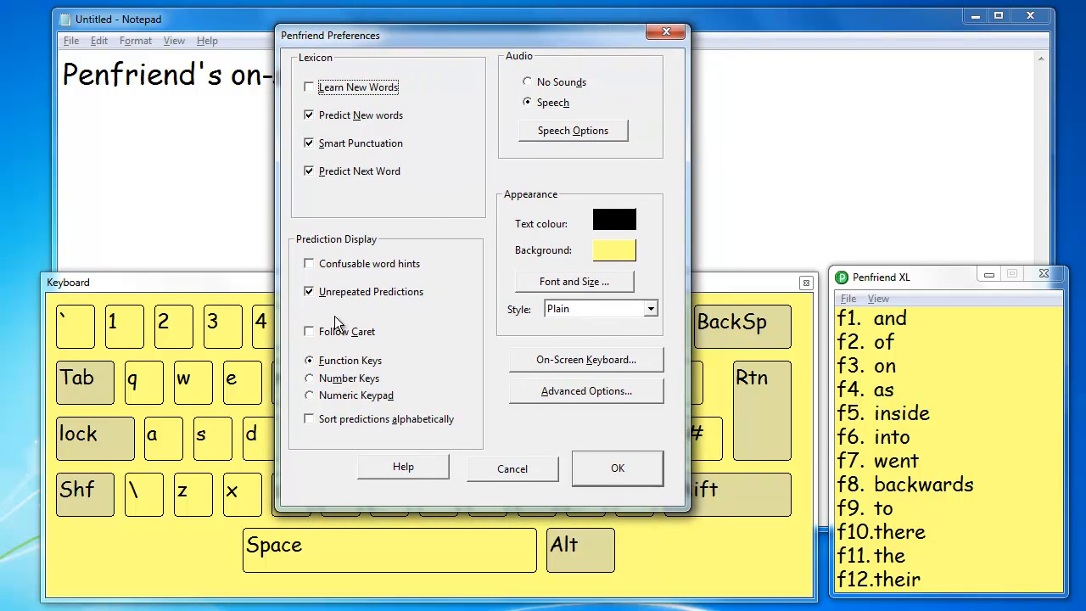
pyautogui.click(310, 378)
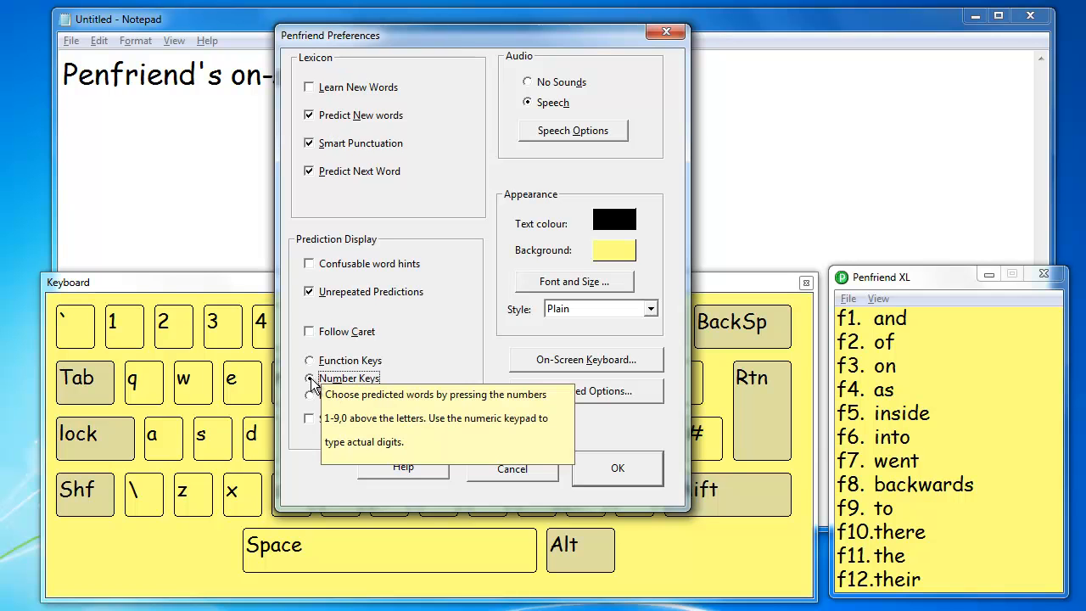
# Step: Set the on-screen keyboard's dwell option to "Type on hover" with a 500 ms delay and save the preferences
pyautogui.click(624, 363)
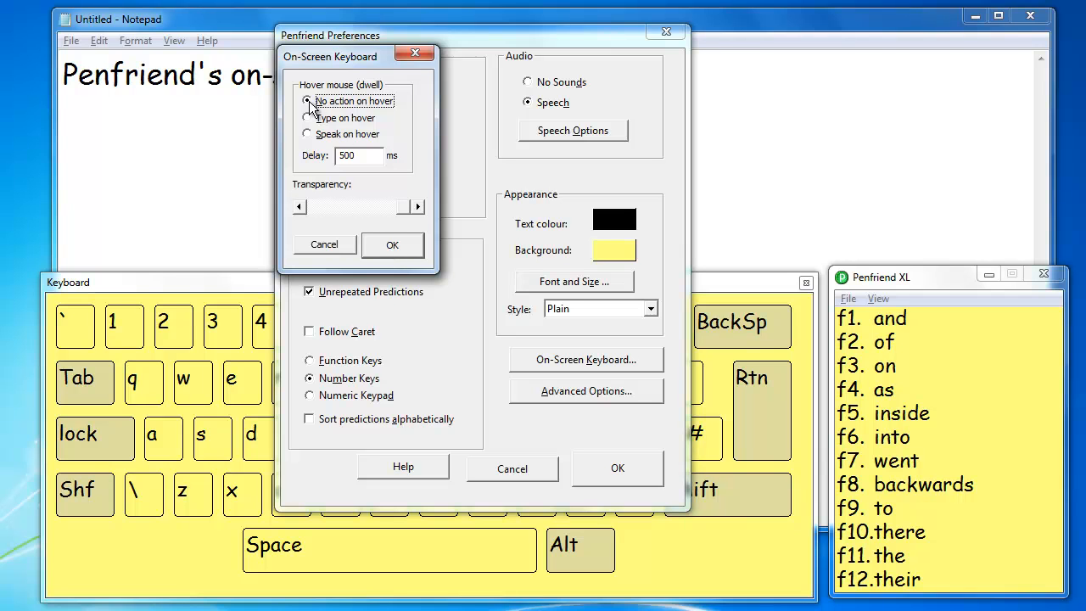
pyautogui.click(309, 118)
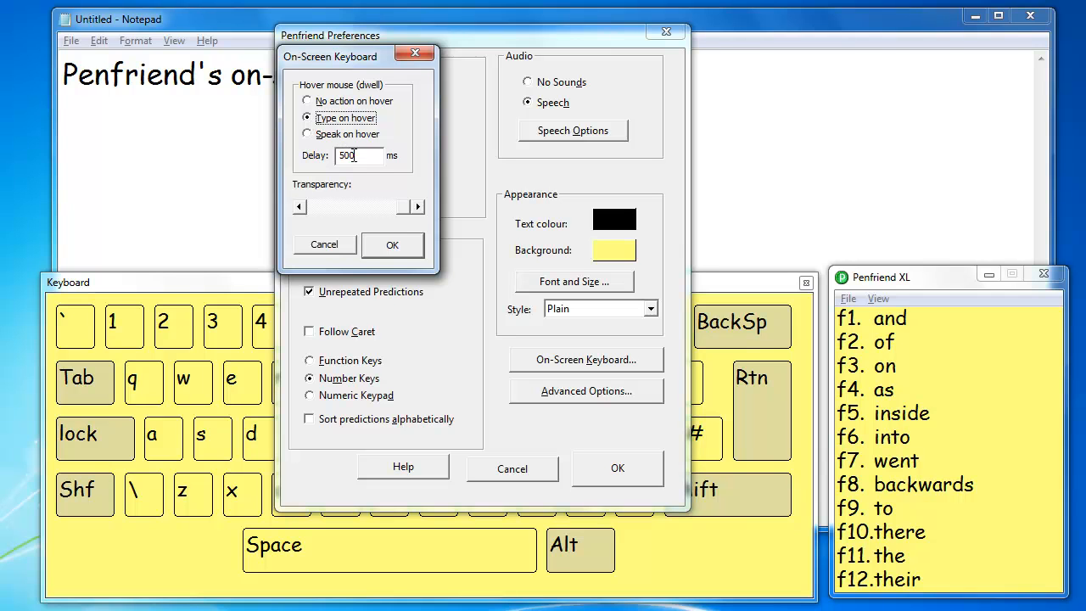
pyautogui.moveTo(357, 155); pyautogui.dragTo(337, 154)
pyautogui.click(391, 246)
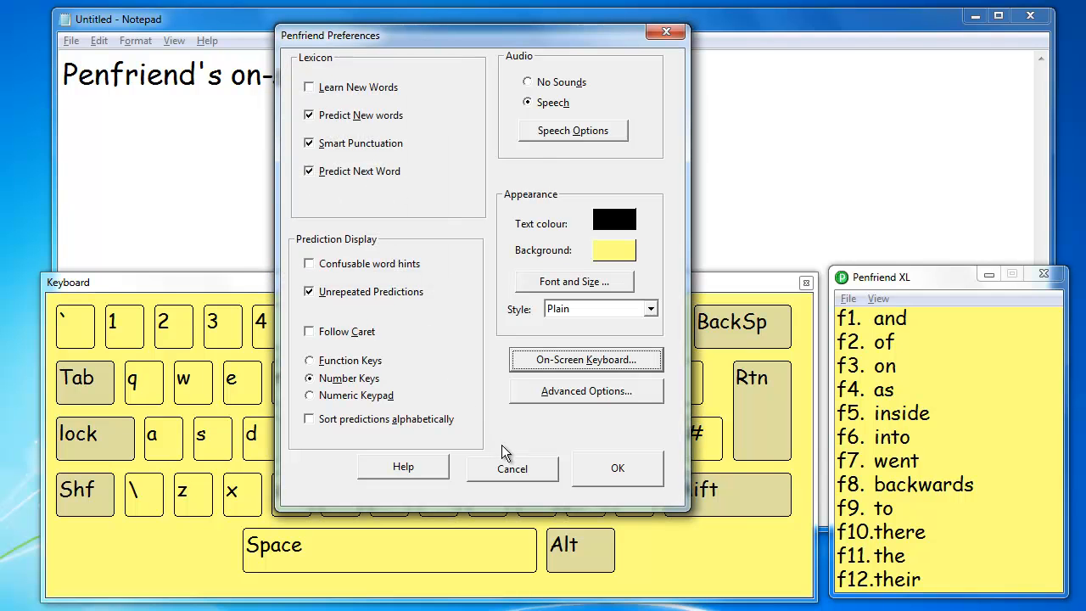
pyautogui.click(612, 467)
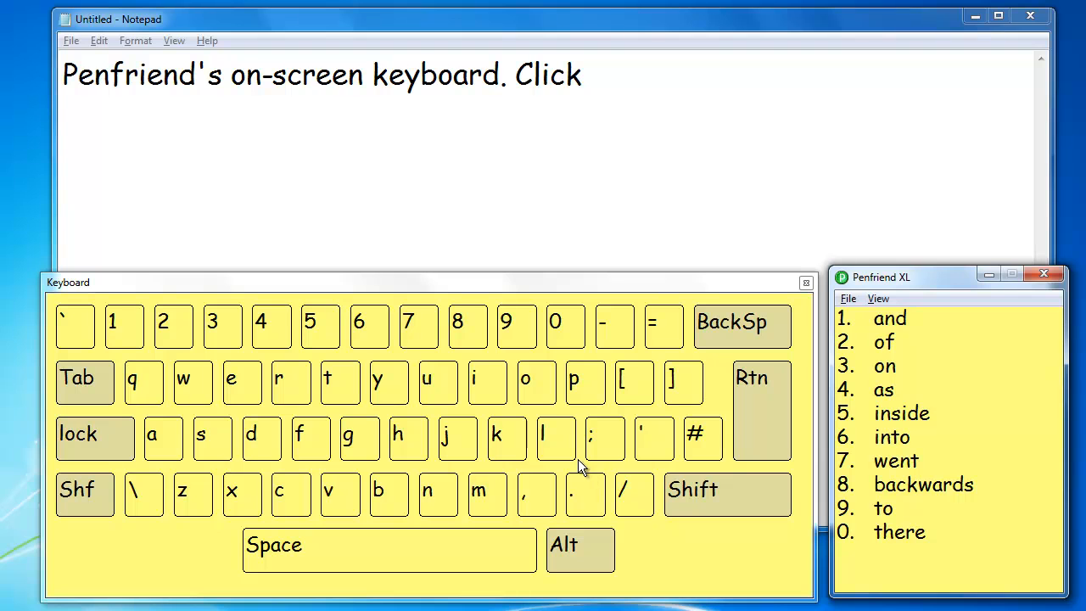
# Step: Return to the Notepad text and delete the word "Click" following the first sentence
pyautogui.click(582, 74)
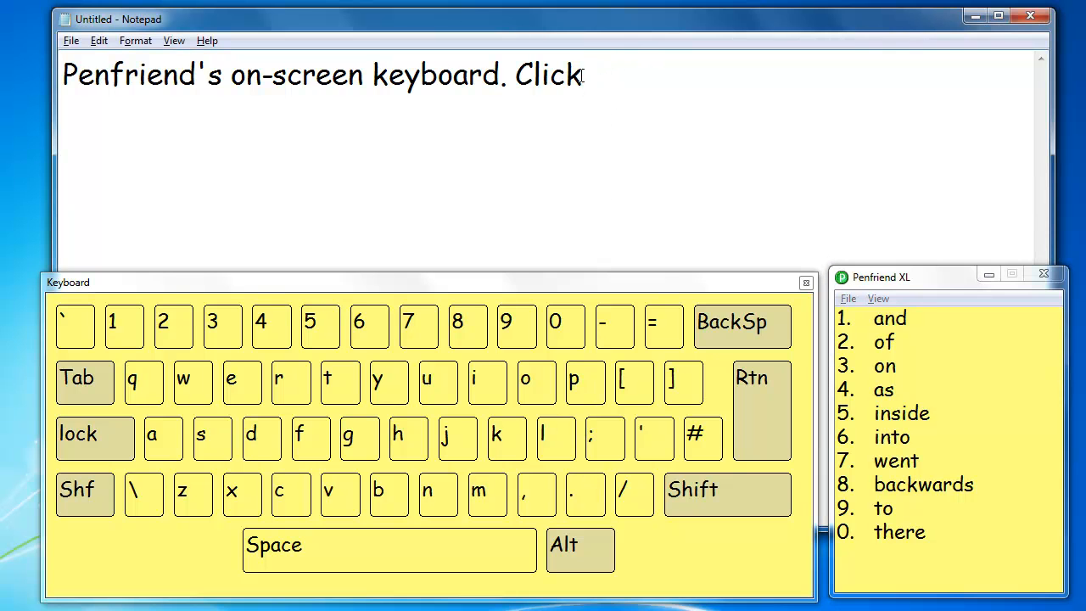
pyautogui.press('BackSpace')
pyautogui.write('.')
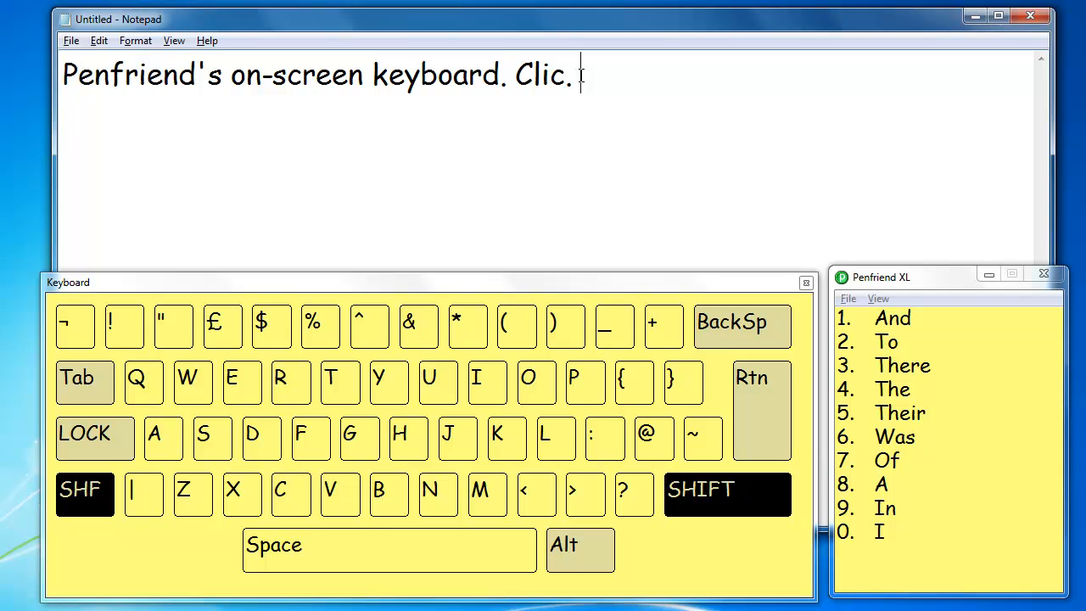
pyautogui.press('BackSpace')
pyautogui.press('BackSpace')
pyautogui.press('BackSpace')
pyautogui.press('BackSpace')
pyautogui.press('BackSpace')
pyautogui.press('BackSpace')
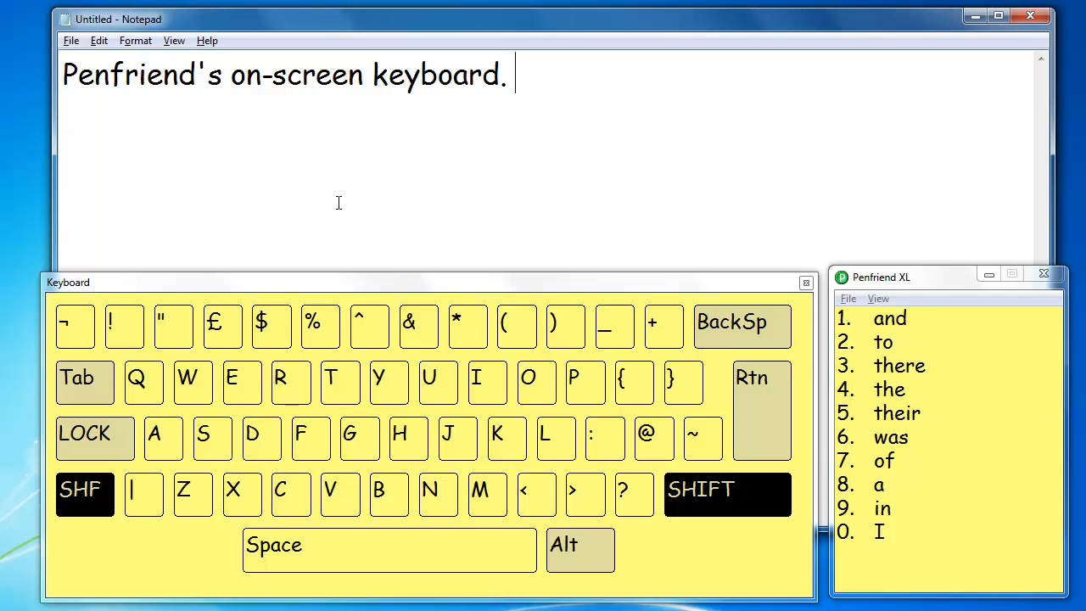
# Step: Start the second sentence with "Hovering" by entering "Hov" on the on-screen keyboard and choosing prediction 3
pyautogui.click(397, 428)
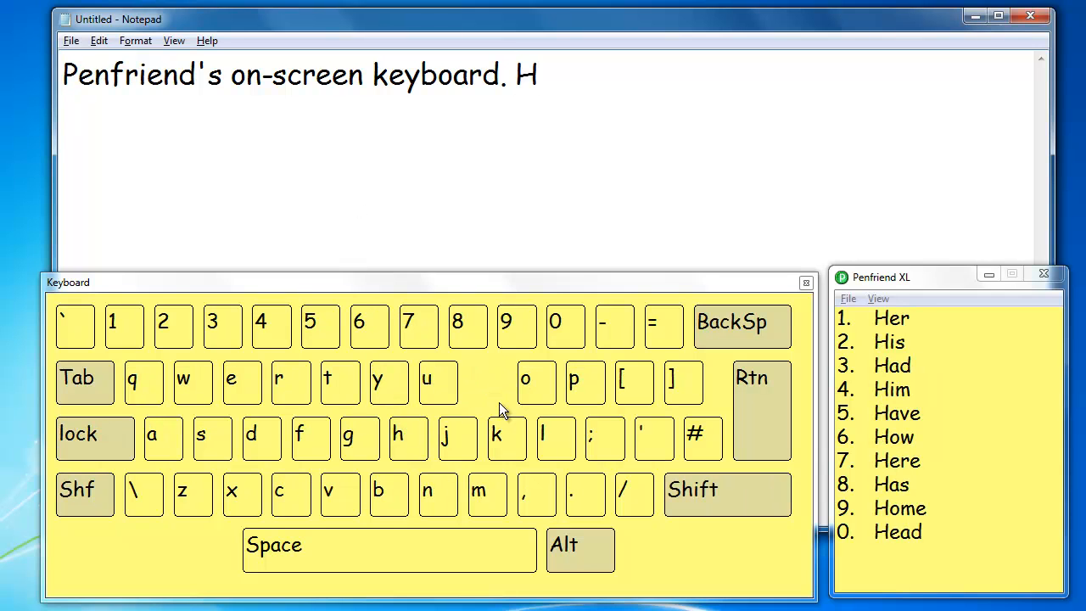
pyautogui.click(526, 382)
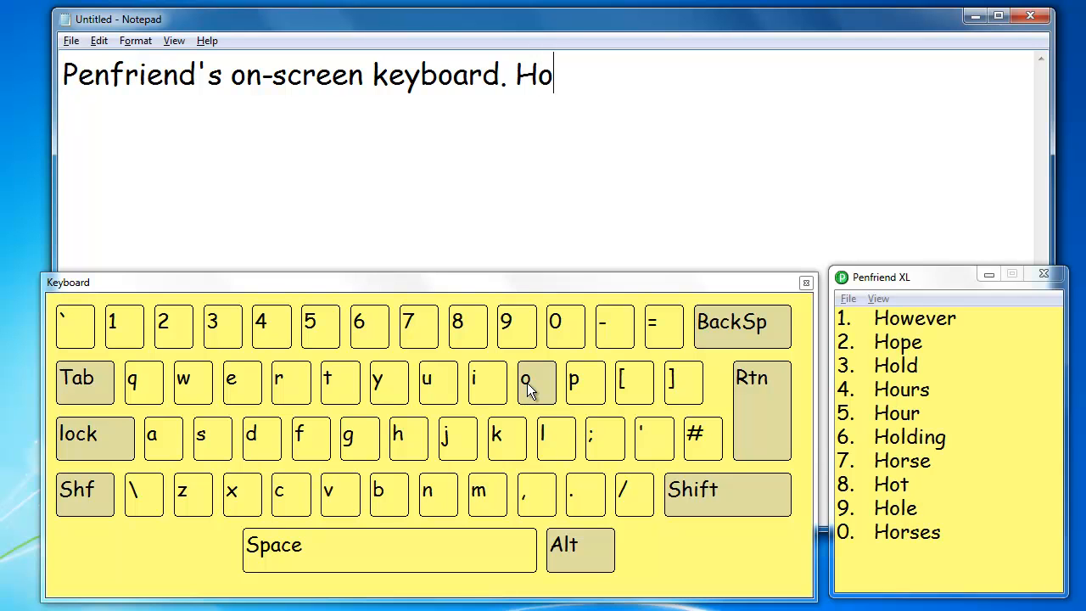
pyautogui.click(343, 495)
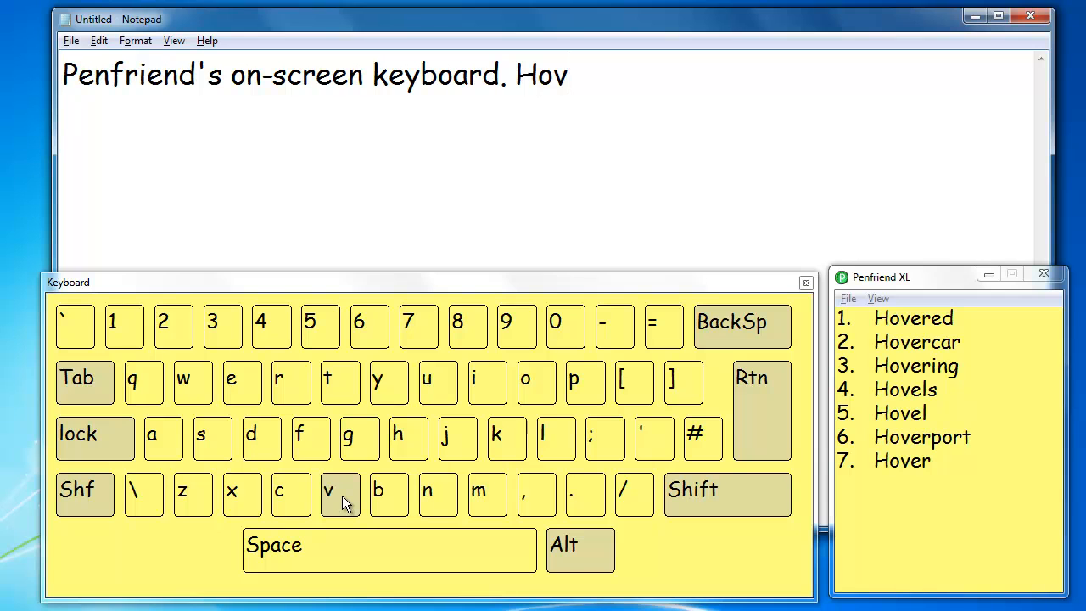
pyautogui.click(218, 334)
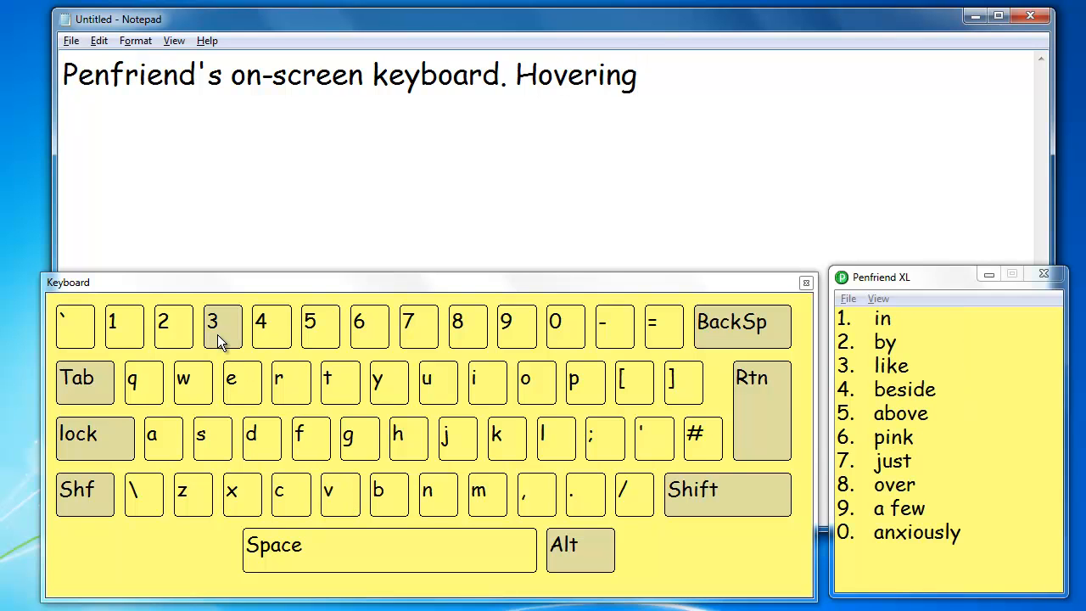
# Step: Add the word "over" and a space letter by letter with the on-screen keyboard
pyautogui.click(539, 386)
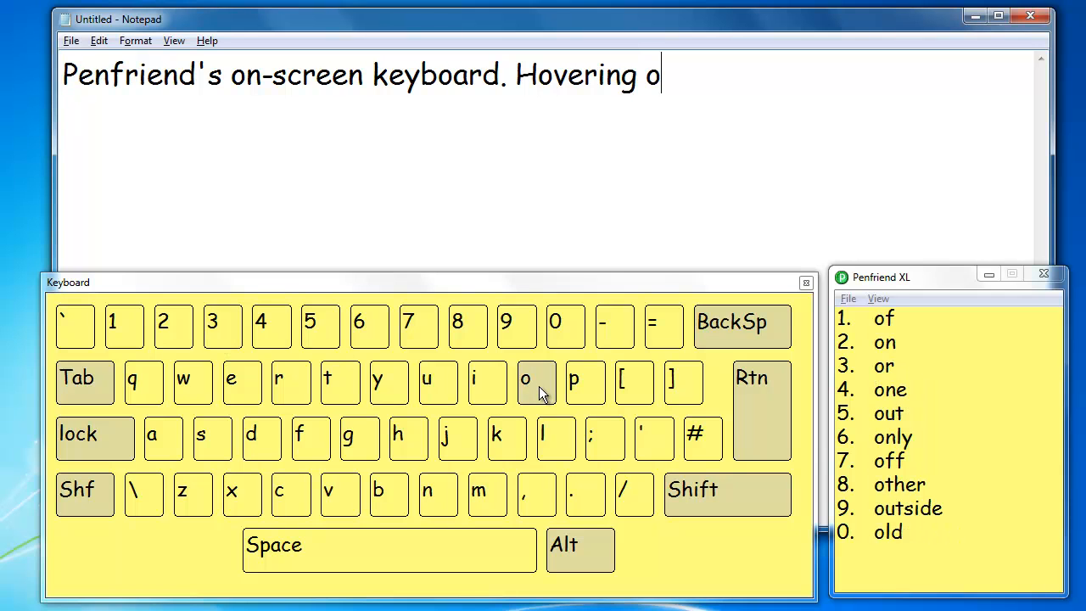
pyautogui.click(344, 497)
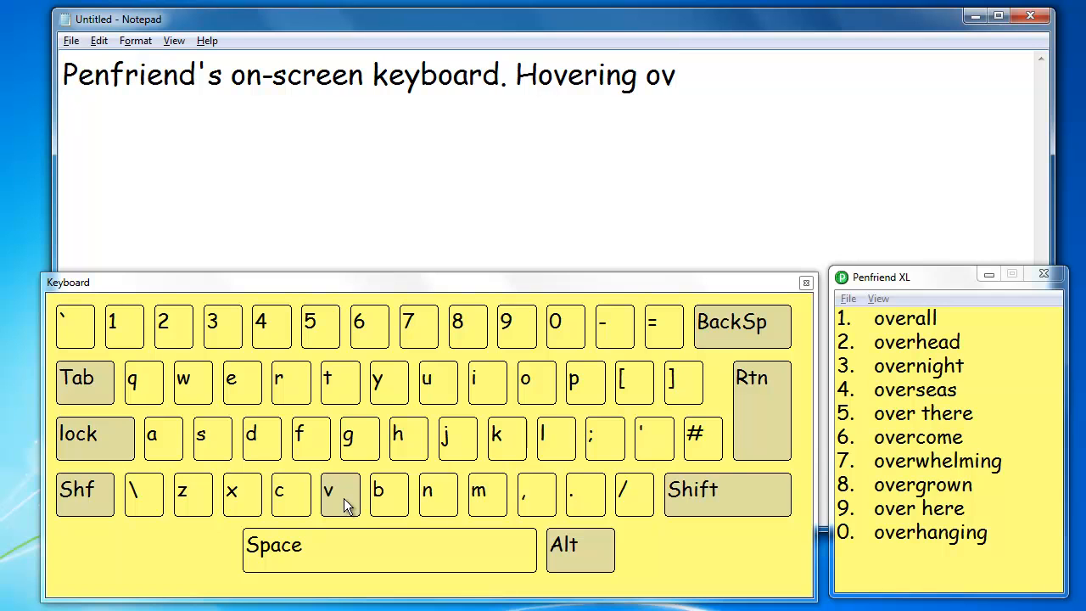
pyautogui.click(238, 382)
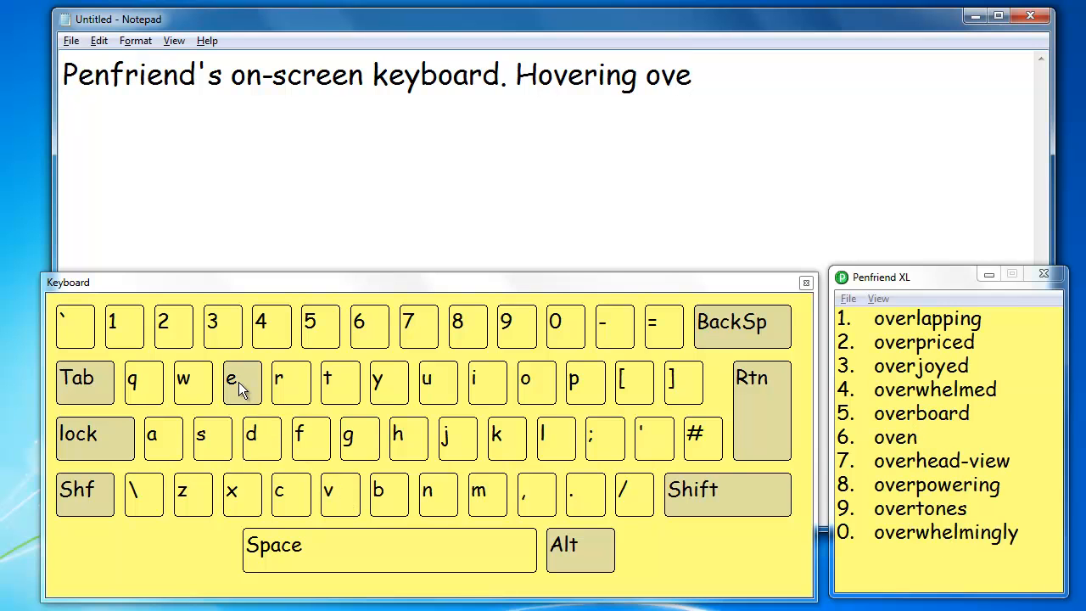
pyautogui.click(283, 374)
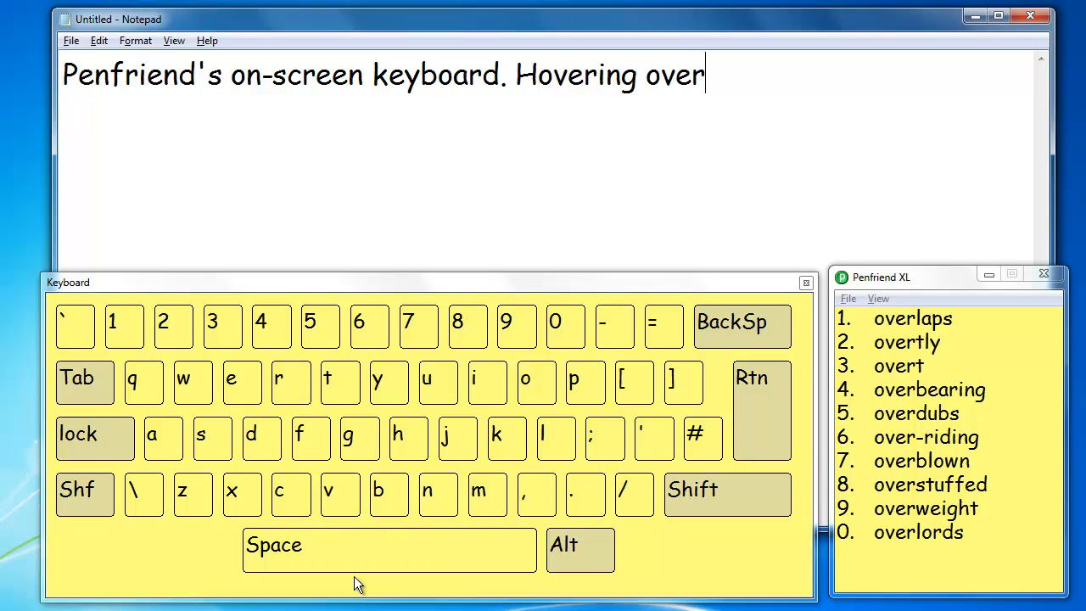
pyautogui.click(343, 551)
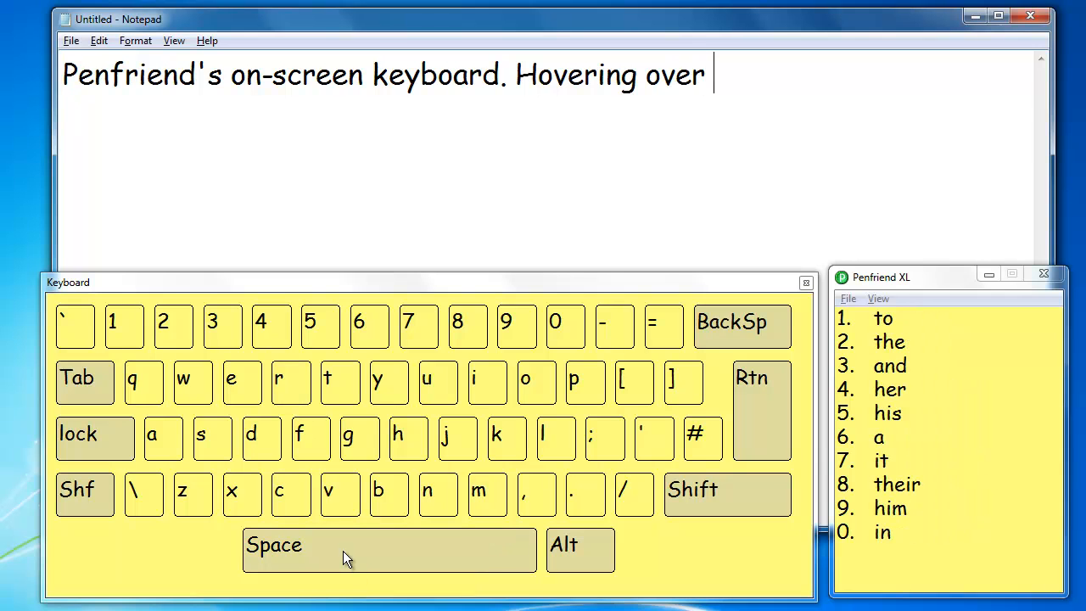
# Step: Add the word "the" and a space letter by letter with the on-screen keyboard
pyautogui.click(339, 384)
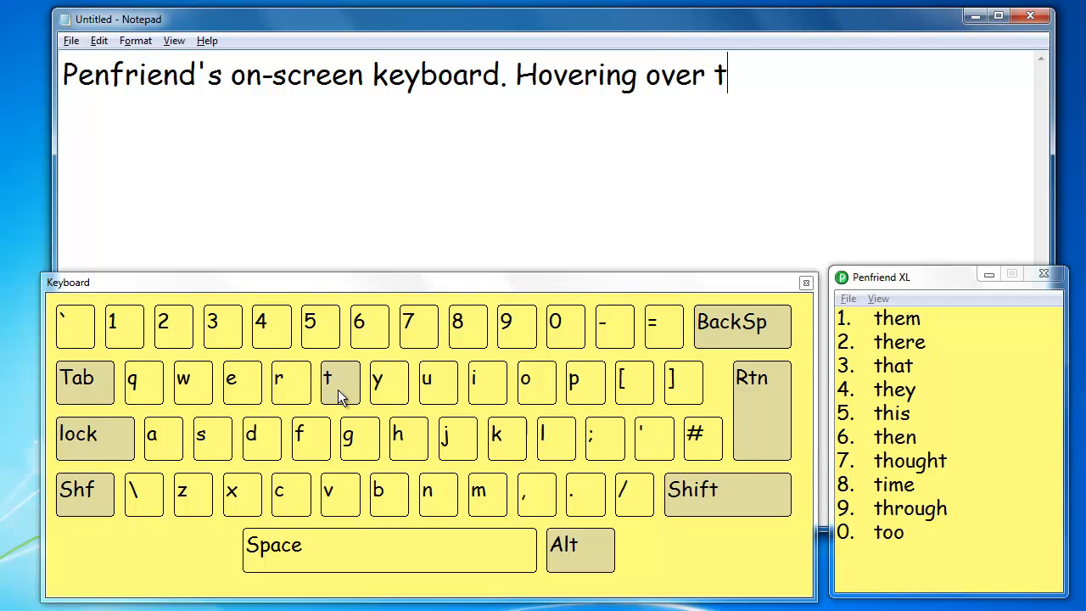
pyautogui.click(409, 437)
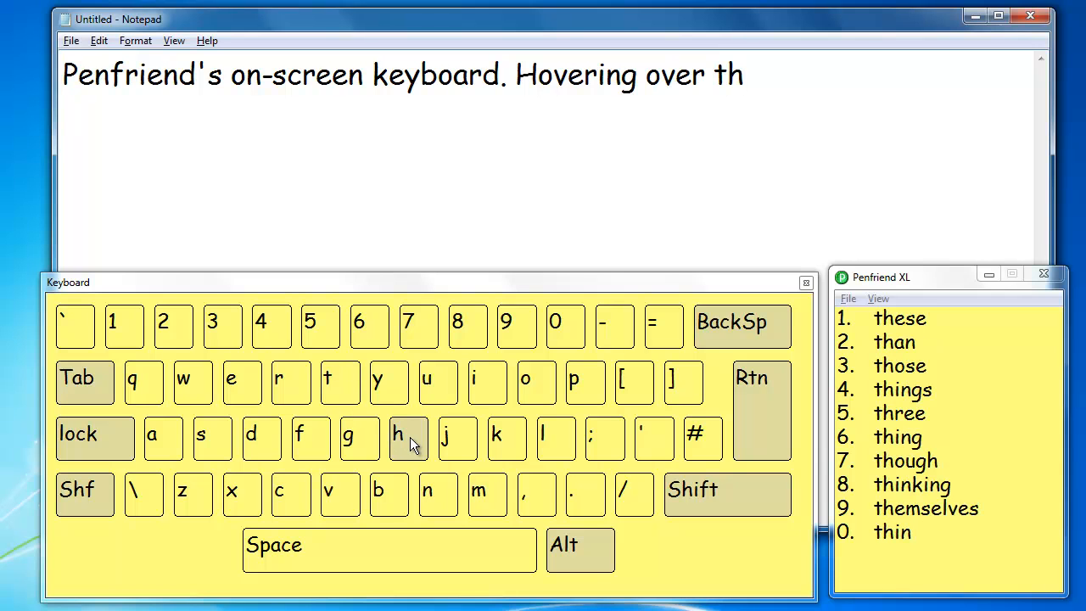
pyautogui.click(251, 382)
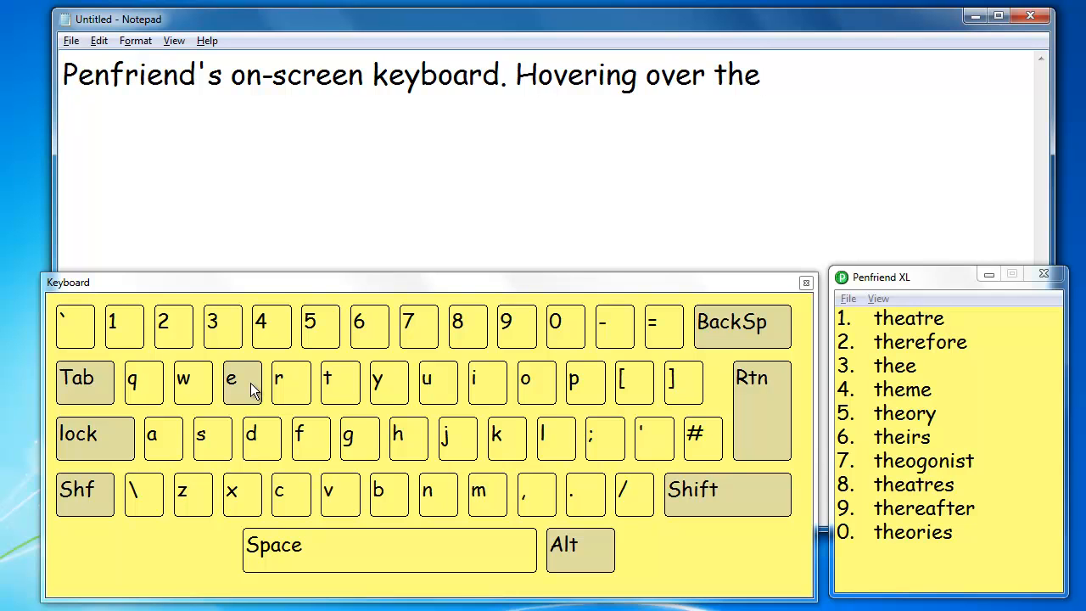
pyautogui.click(340, 543)
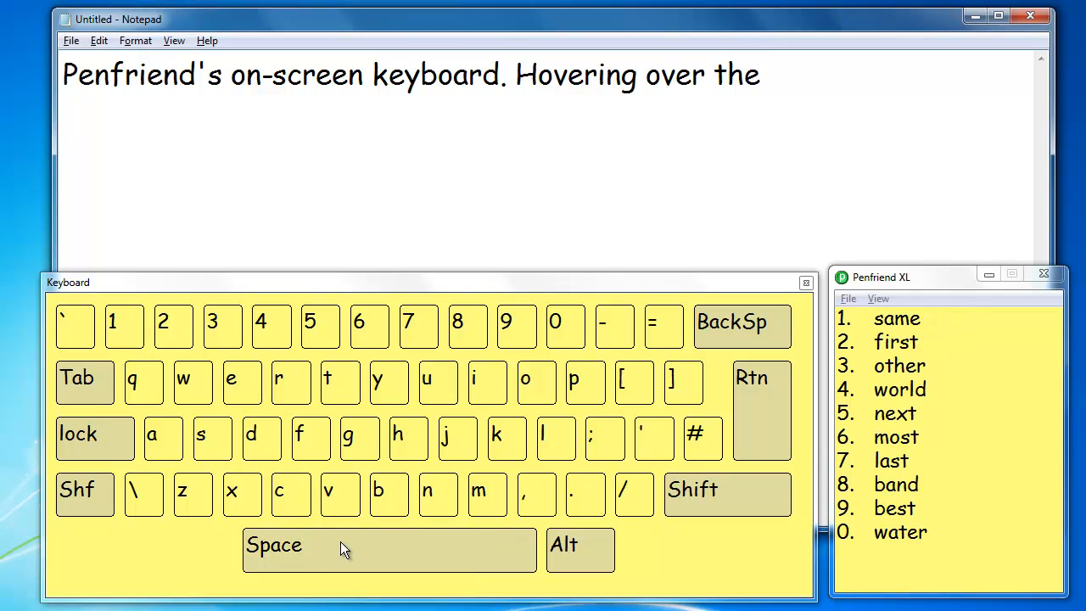
# Step: Finish the second sentence with "keys on the on-screen keyboard.", entering "key" and choosing prediction 3 for the word "keys"
pyautogui.click(498, 443)
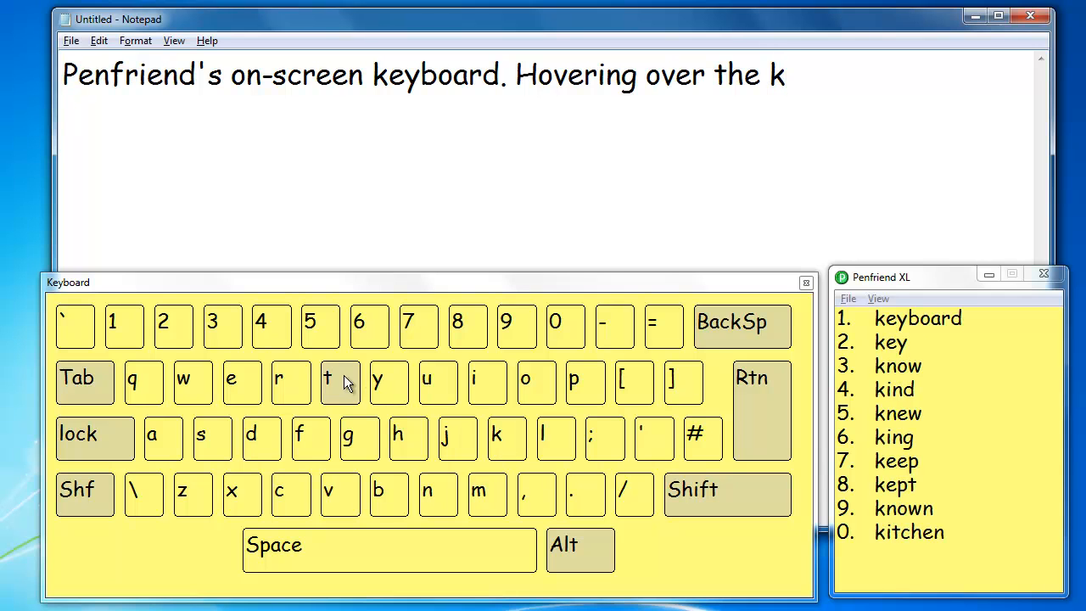
pyautogui.click(252, 397)
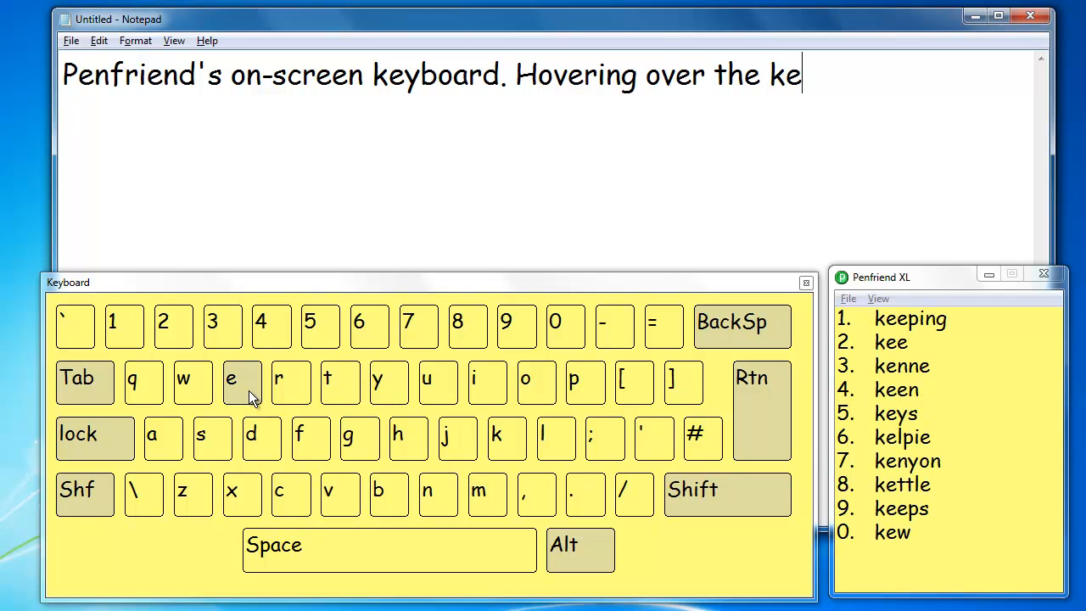
pyautogui.click(386, 385)
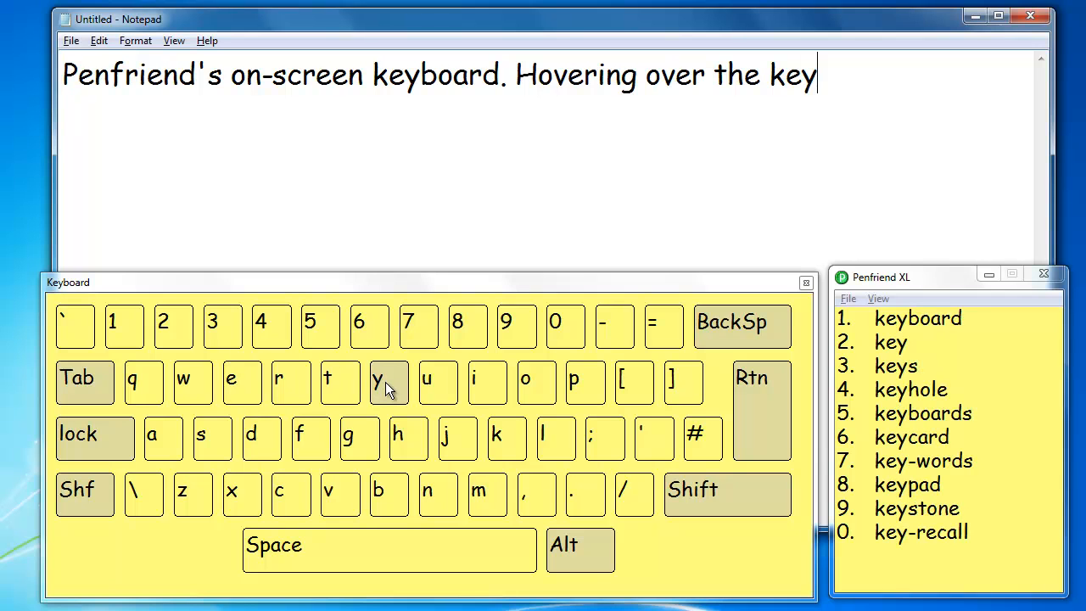
pyautogui.click(226, 325)
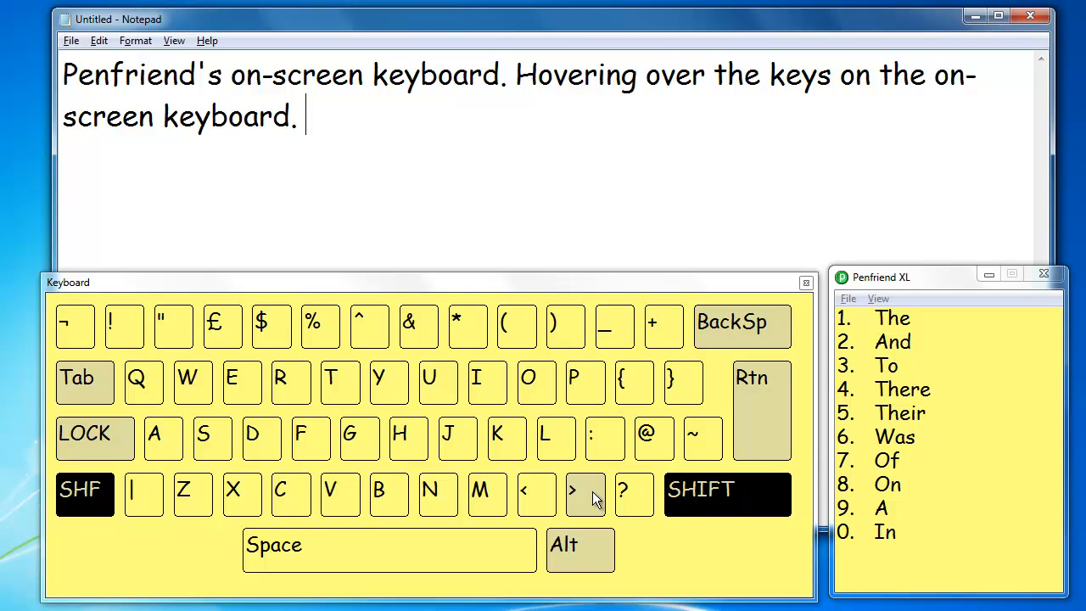
# Step: Change the on-screen keyboard's dwell option to "Speak on hover" and save the preferences
pyautogui.click(881, 297)
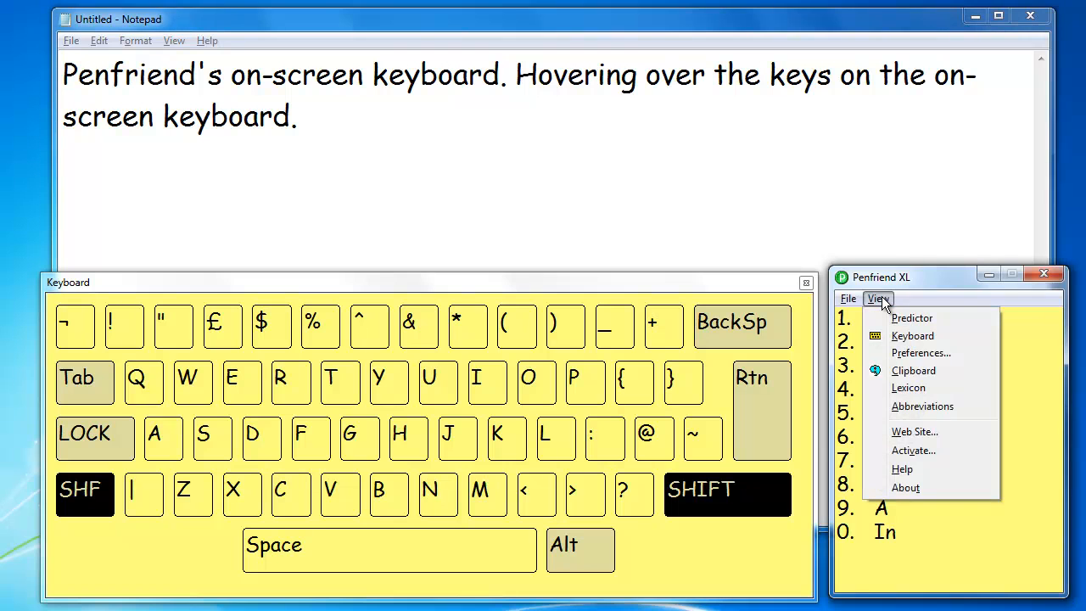
pyautogui.click(898, 354)
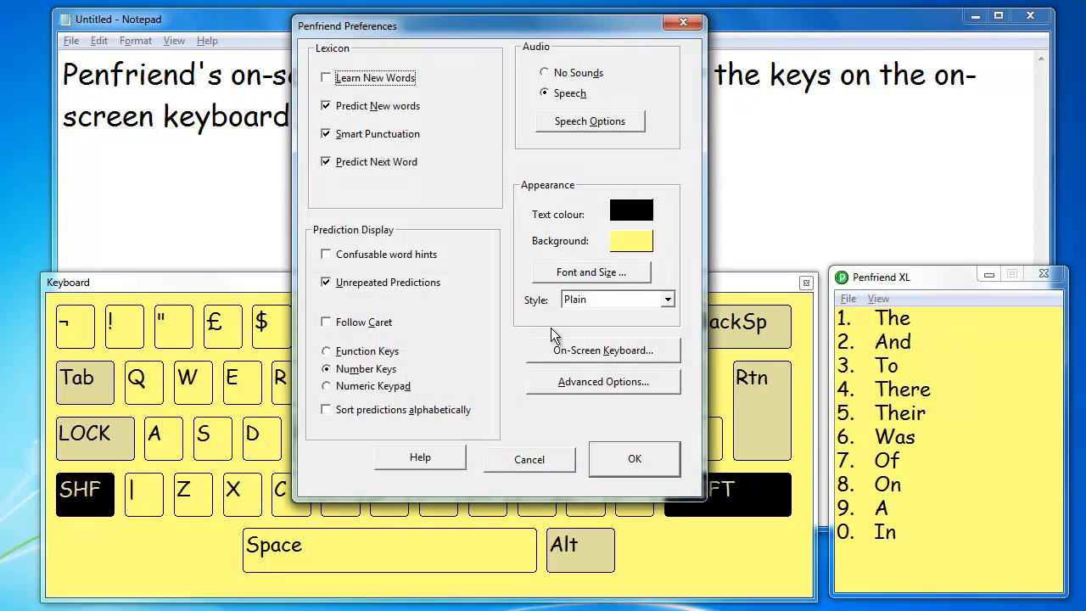
pyautogui.click(611, 347)
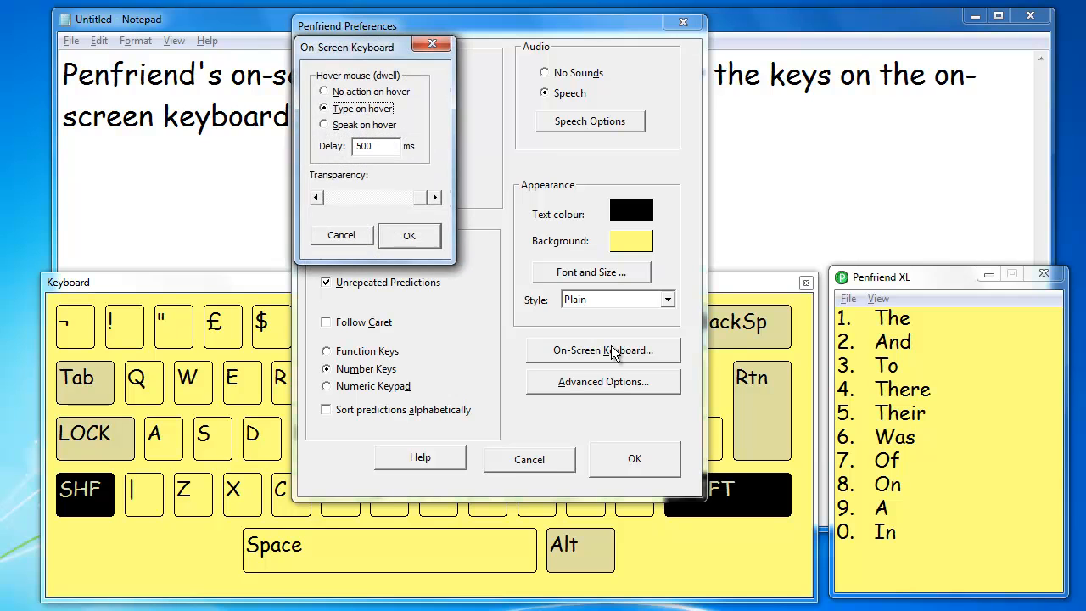
pyautogui.click(329, 126)
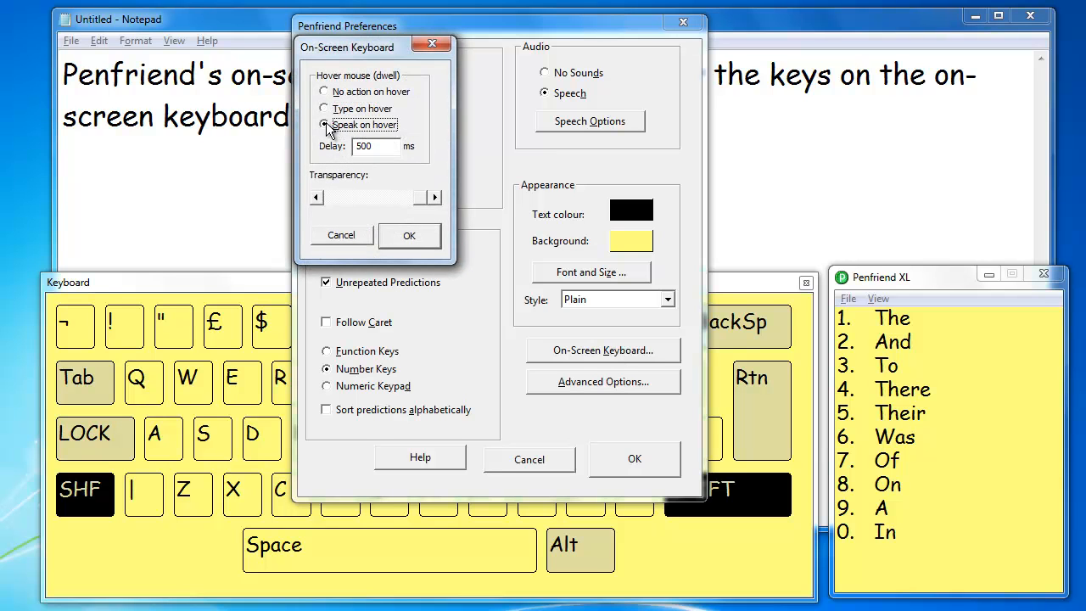
pyautogui.click(400, 236)
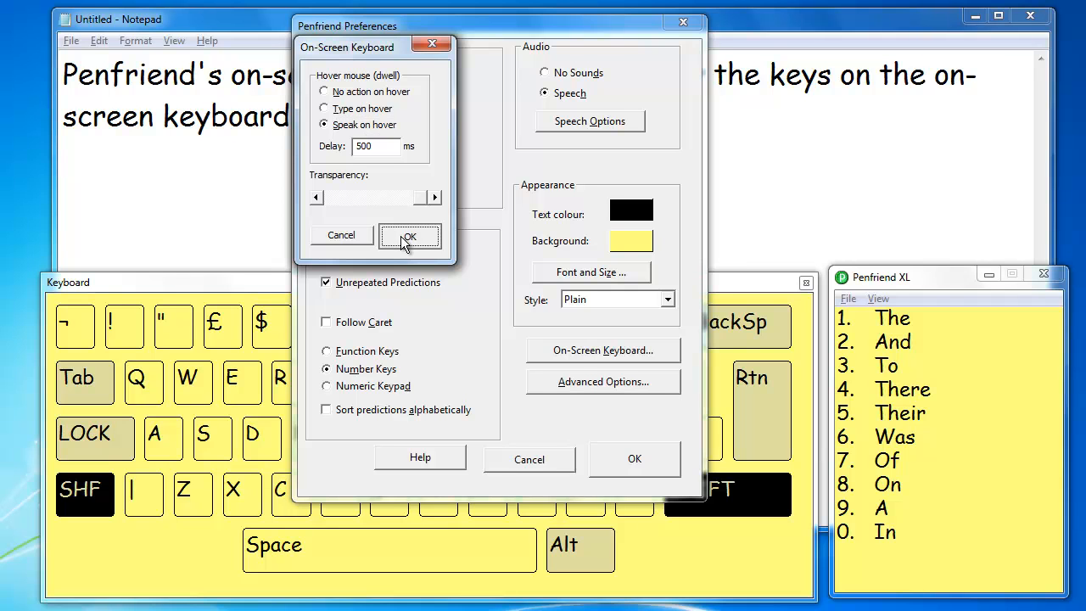
pyautogui.click(614, 462)
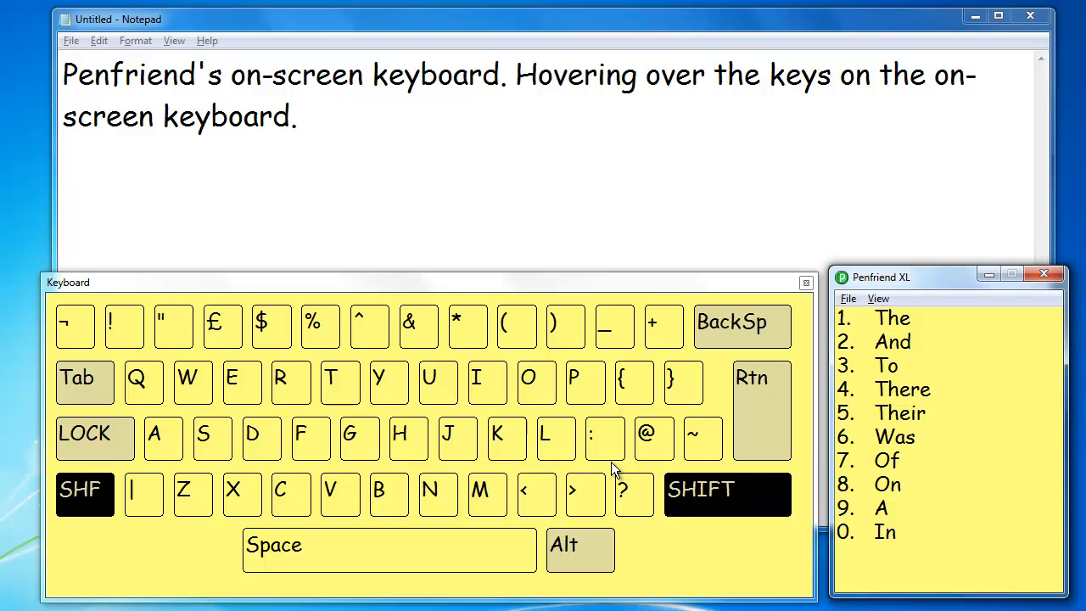
# Step: Return to the end of the Notepad text and start a third sentence with "A new" and a space, using the on-screen keyboard
pyautogui.click(322, 121)
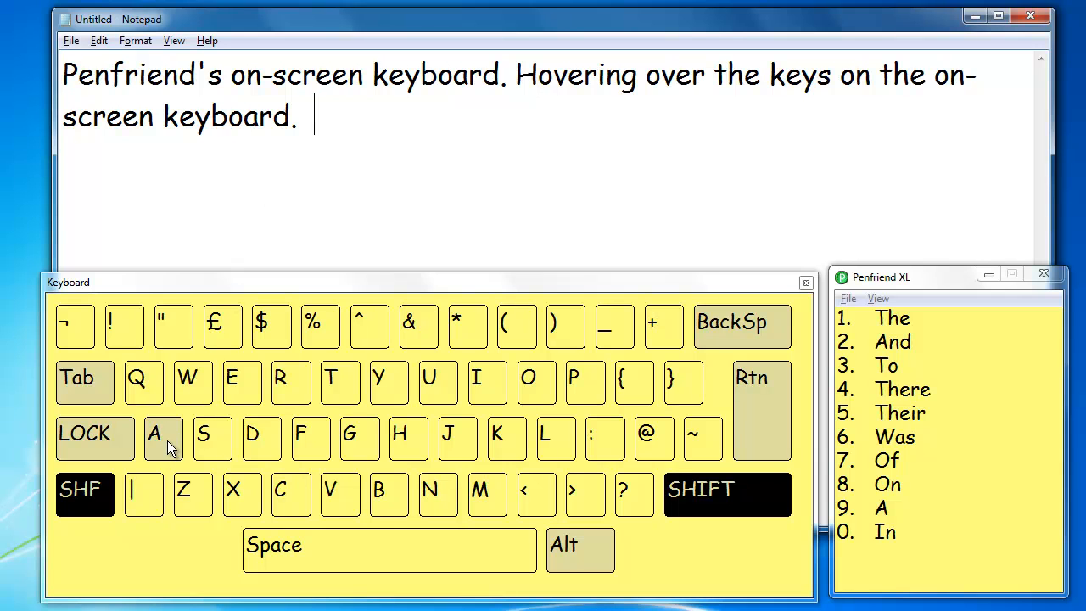
pyautogui.moveTo(167, 440)
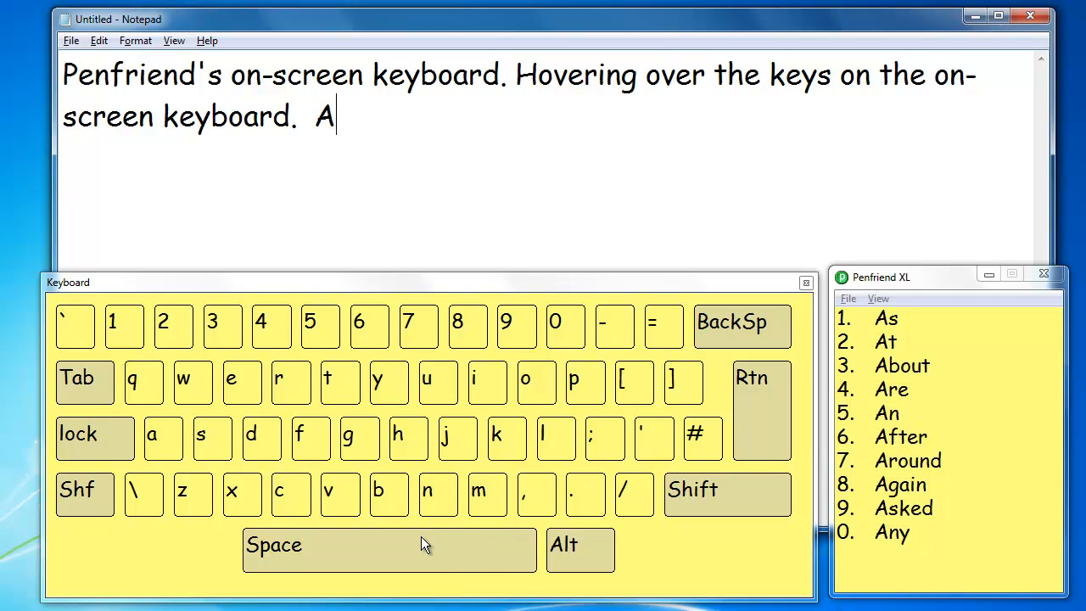
pyautogui.moveTo(420, 537)
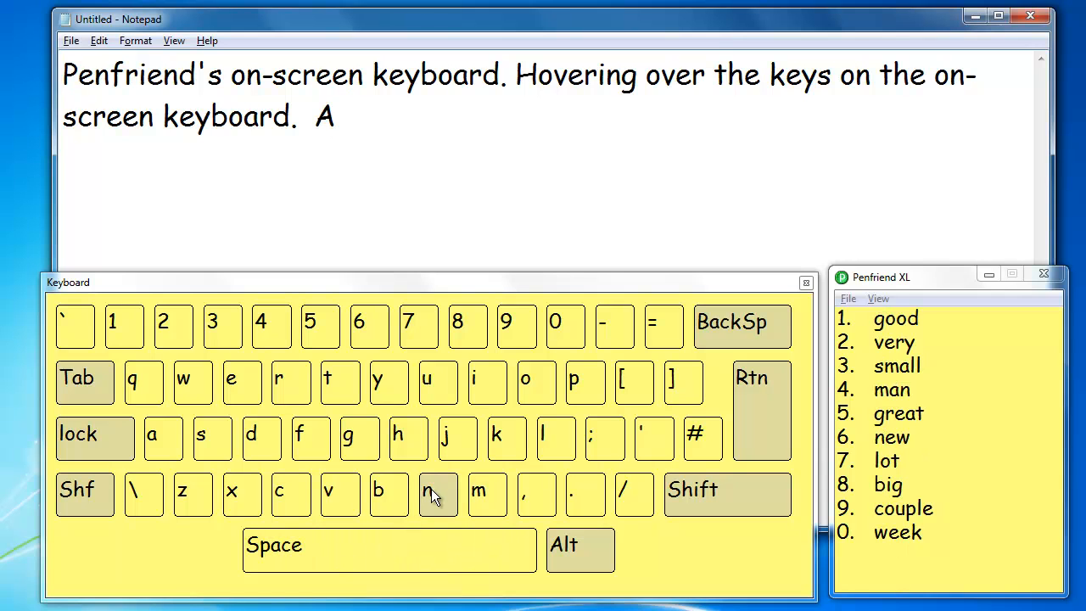
pyautogui.moveTo(431, 489)
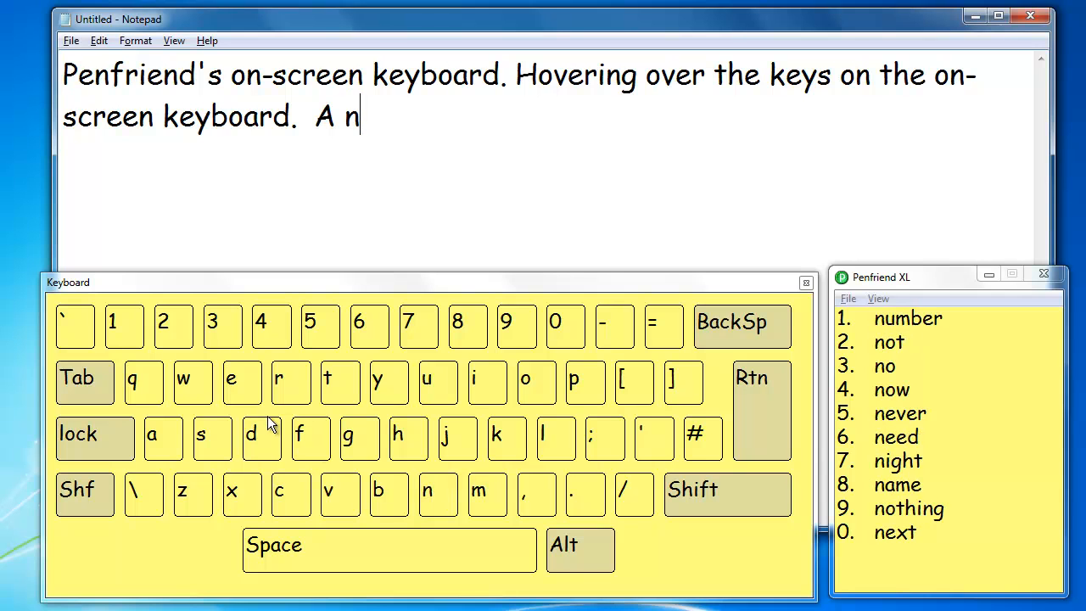
pyautogui.moveTo(241, 377)
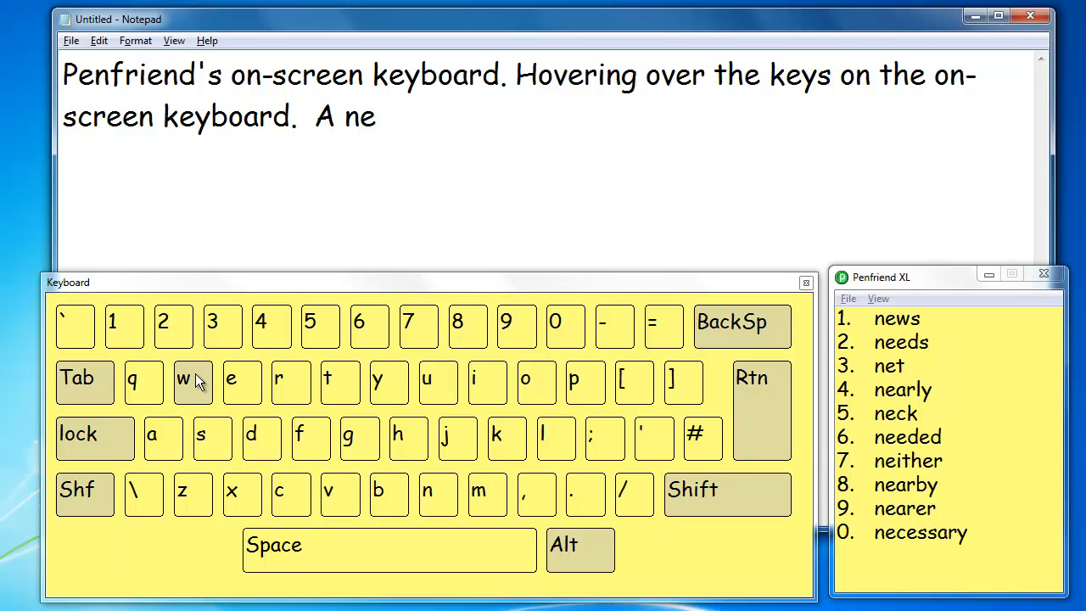
pyautogui.moveTo(197, 381)
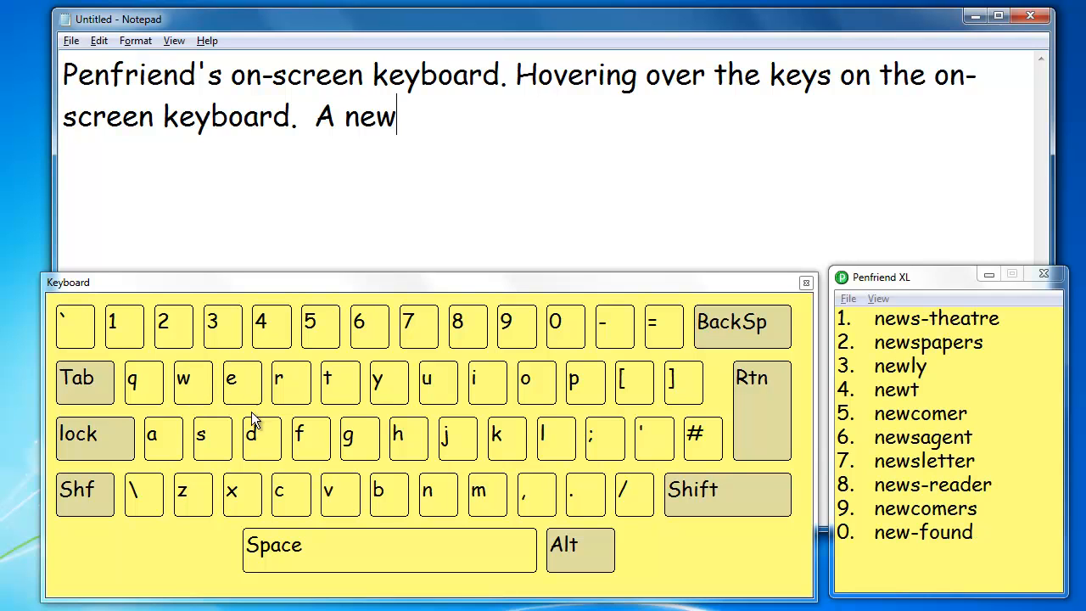
pyautogui.moveTo(361, 546)
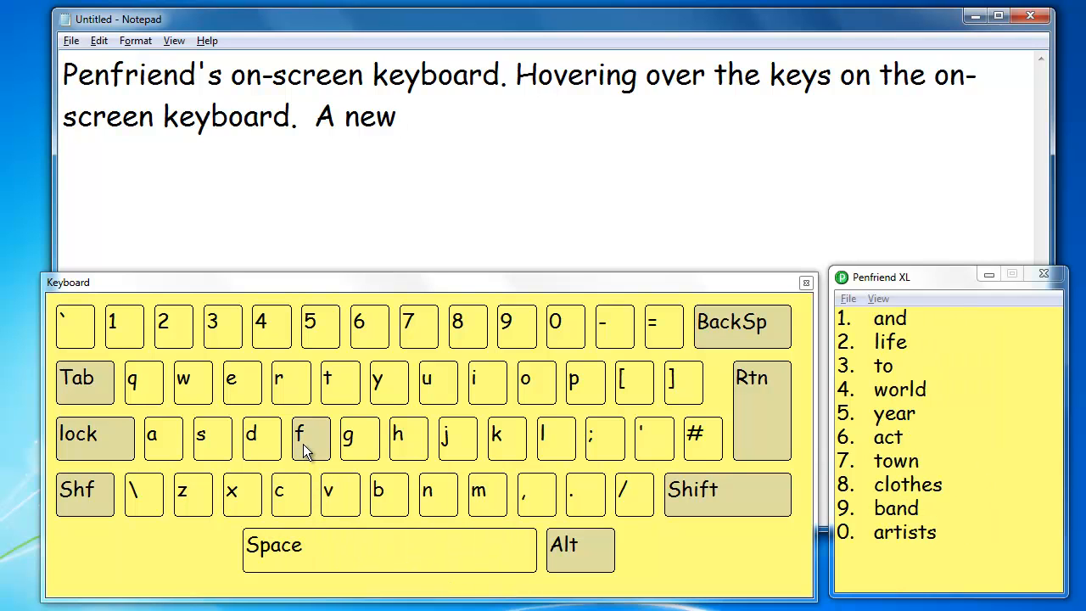
# Step: Enter "fea" on the on-screen keyboard, choose prediction 1, "featured", and shorten the word to "feature"
pyautogui.moveTo(303, 444)
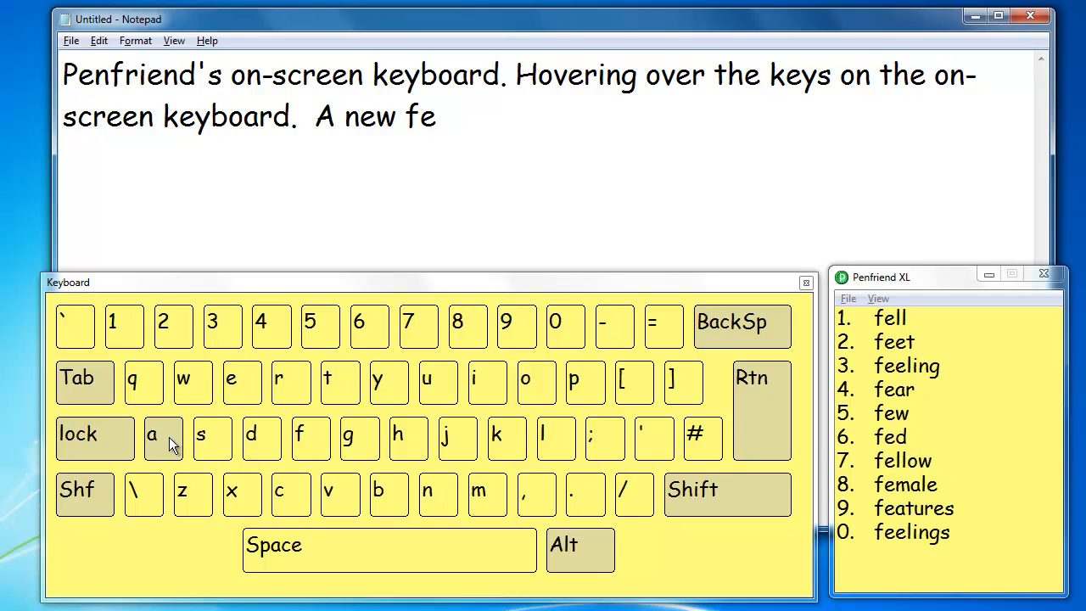
pyautogui.moveTo(169, 437)
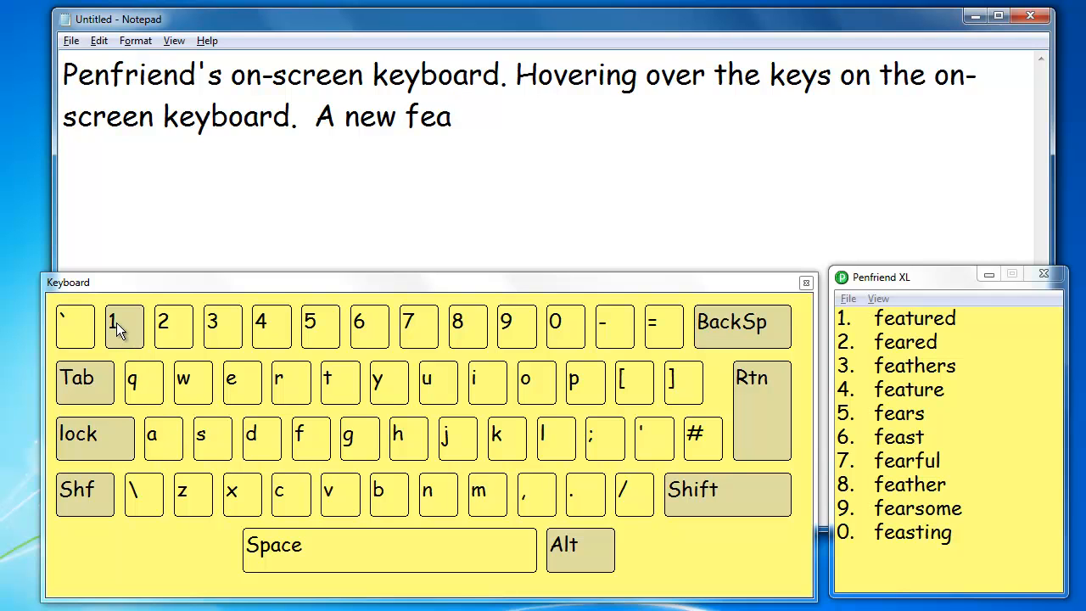
pyautogui.moveTo(116, 323)
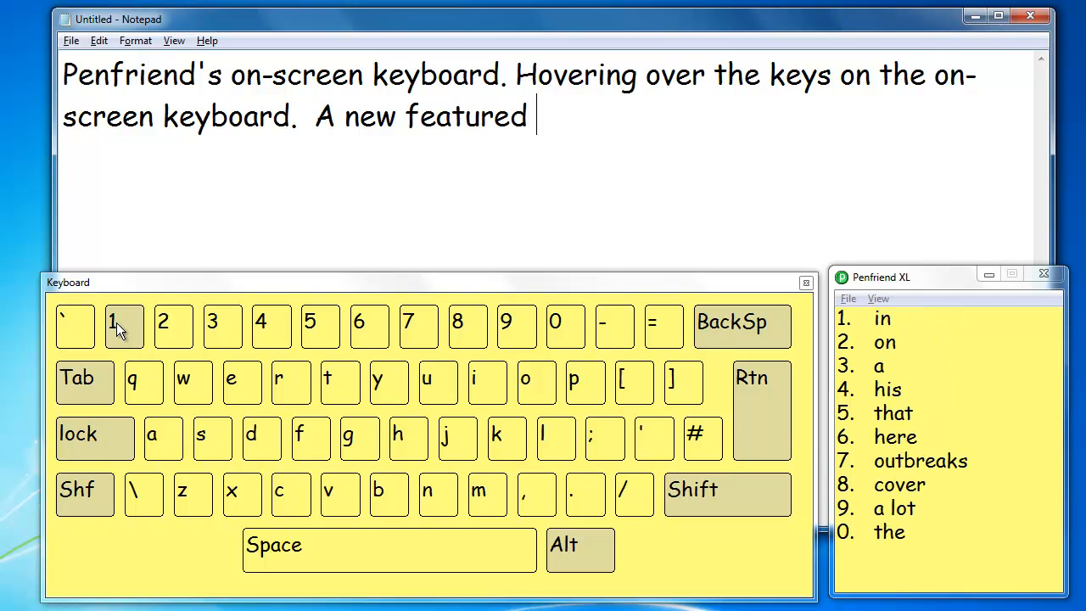
pyautogui.press('BackSpace')
pyautogui.press('BackSpace')
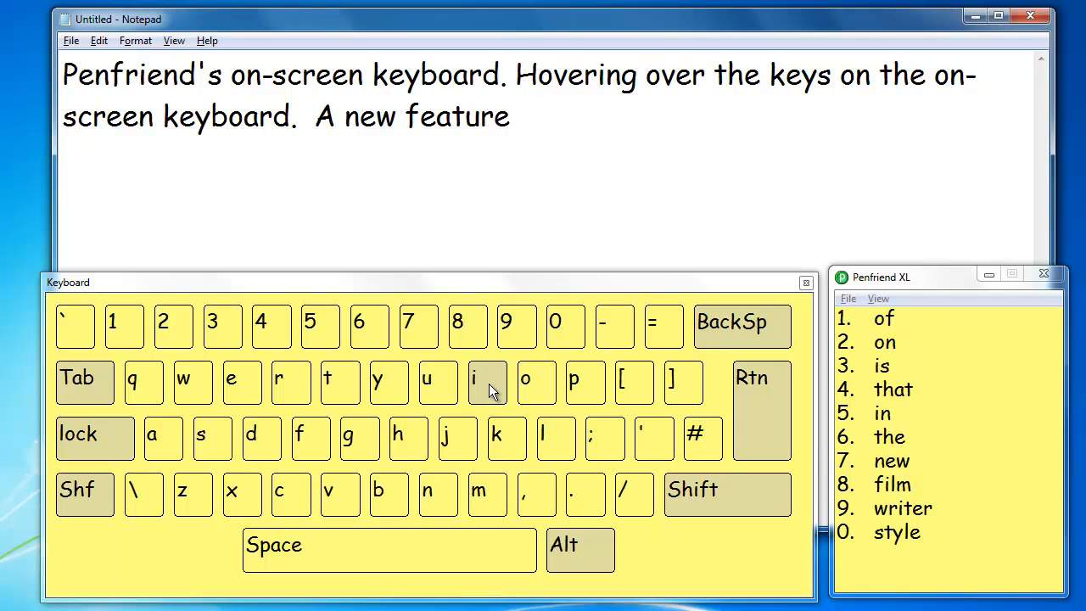
# Step: Continue the sentence with "is" and a space on the on-screen keyboard, and pick the predicted word "the"
pyautogui.moveTo(489, 383)
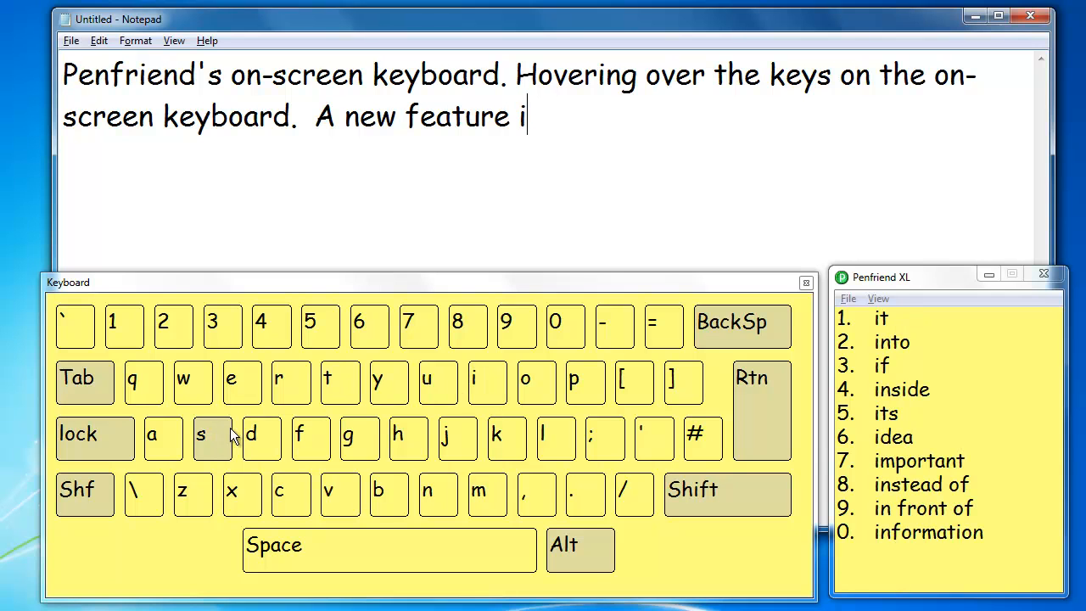
pyautogui.moveTo(213, 434)
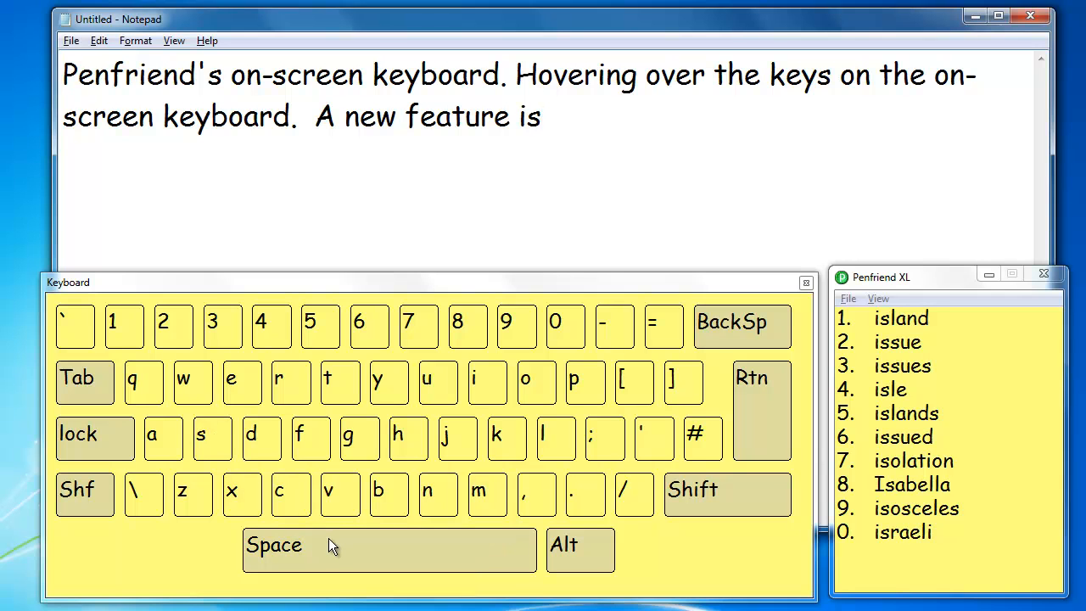
pyautogui.moveTo(328, 537)
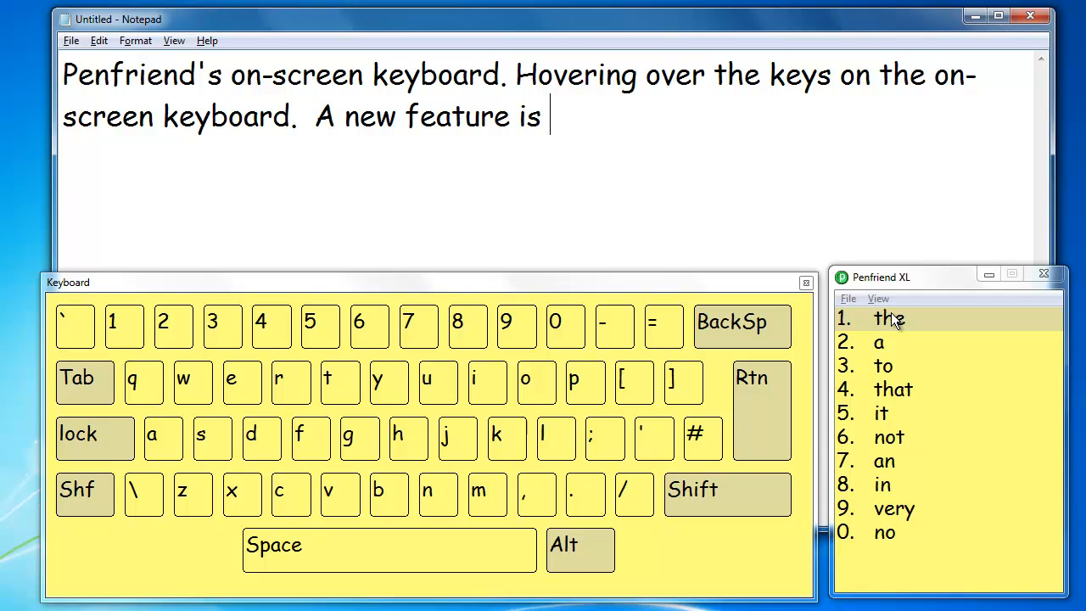
pyautogui.moveTo(892, 318)
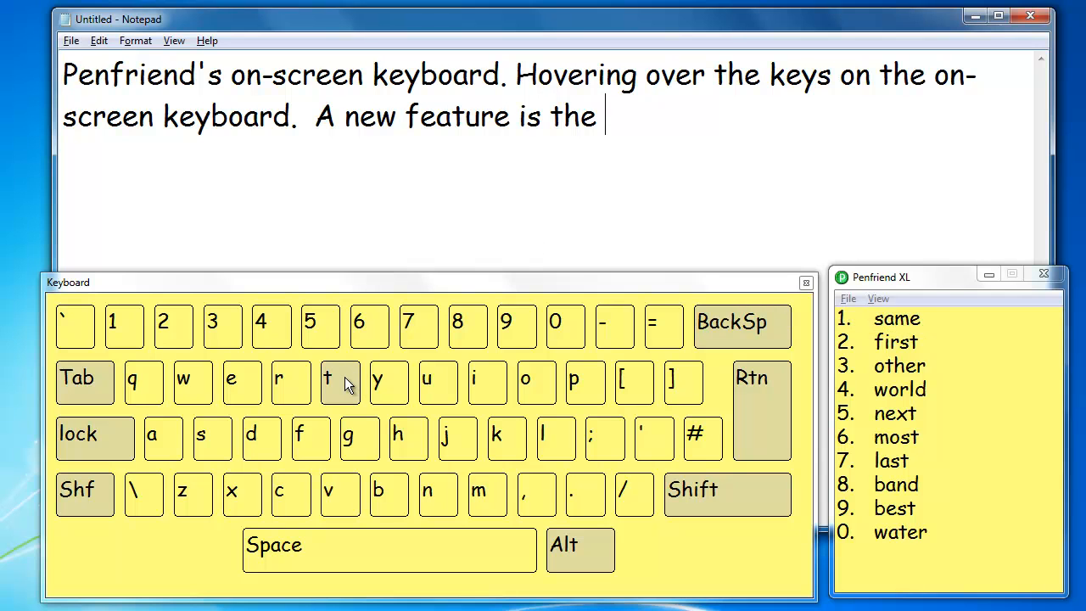
# Step: Complete the sentence with "talking keyboard.", entering "ta" and picking "talking" from the word predictions
pyautogui.moveTo(345, 383)
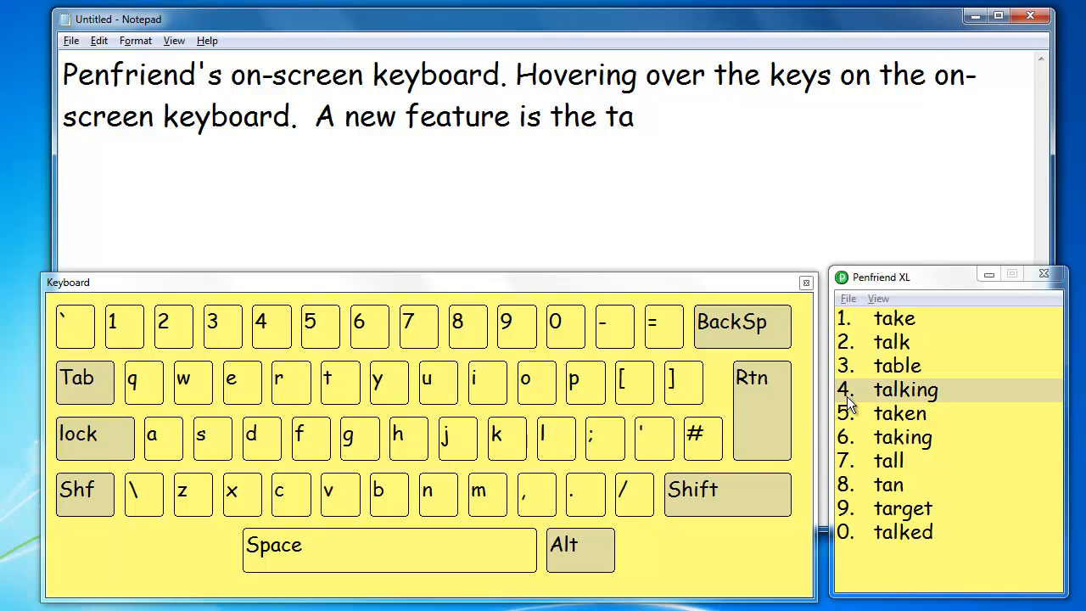
pyautogui.moveTo(872, 391)
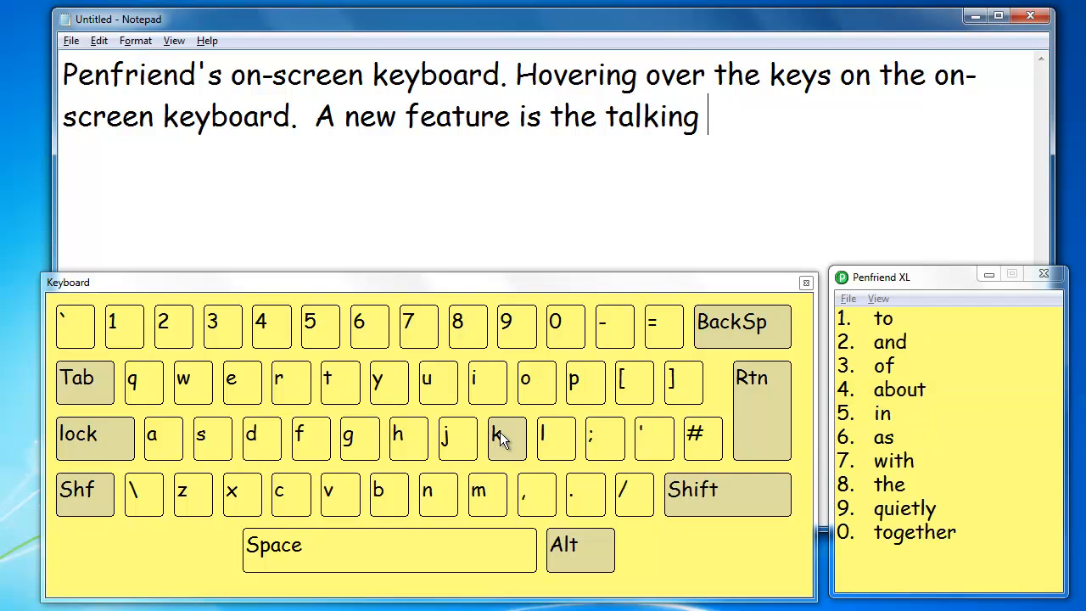
pyautogui.moveTo(499, 432)
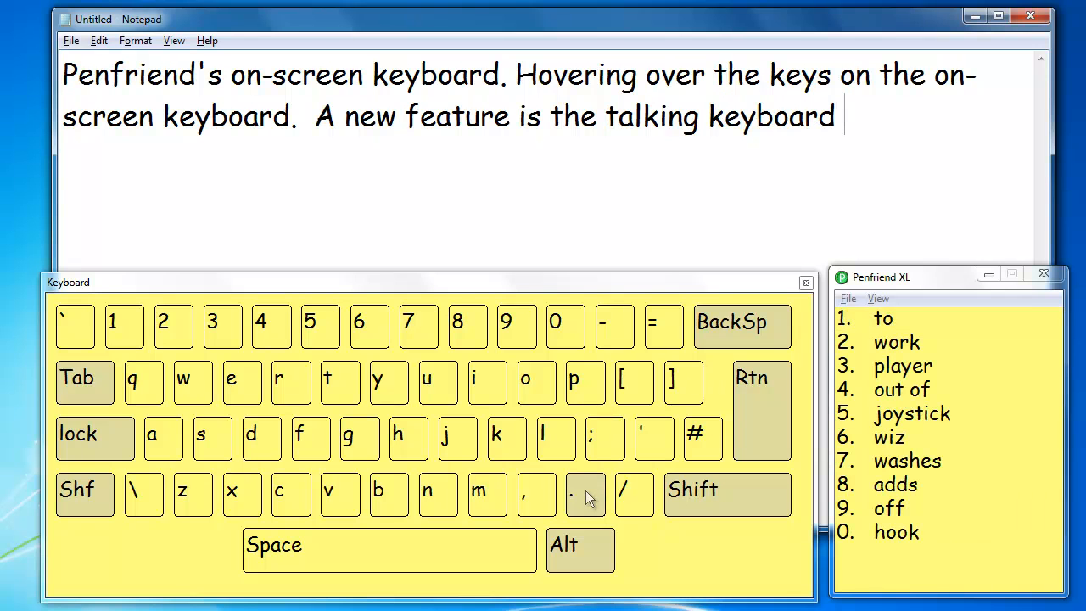
pyautogui.moveTo(586, 491)
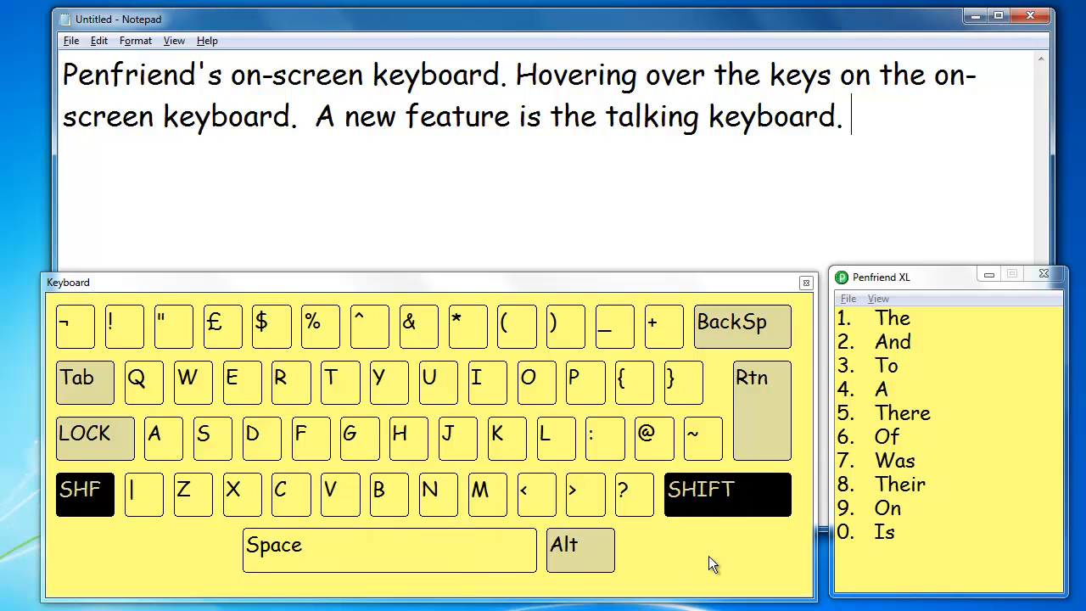
# Step: Make the Penfriend windows semi-transparent in the on-screen keyboard preferences, with the transparency slider about halfway, and save the preferences
pyautogui.click(879, 298)
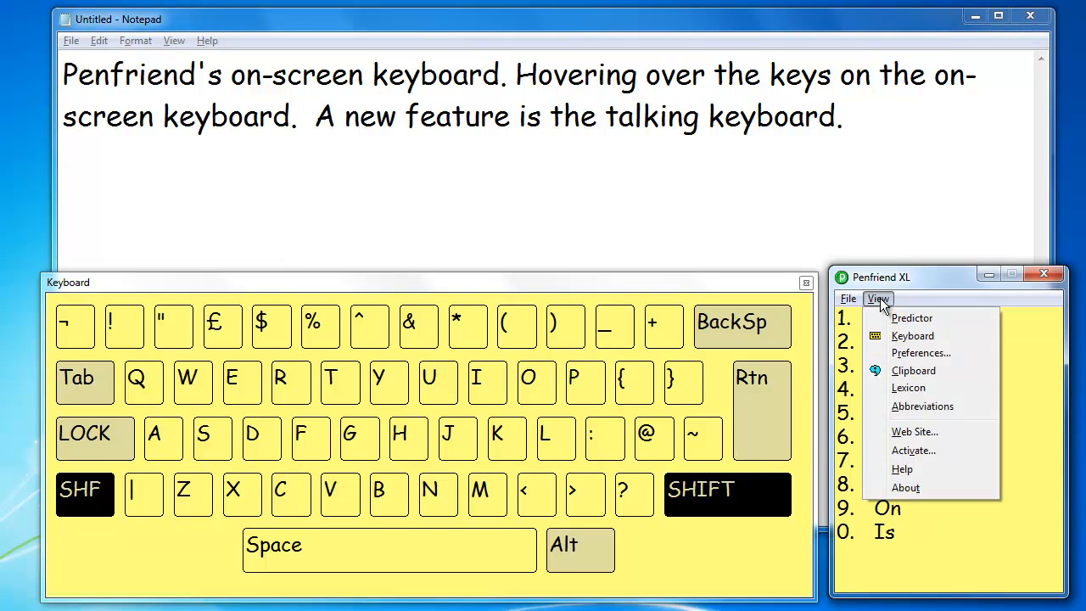
pyautogui.click(894, 353)
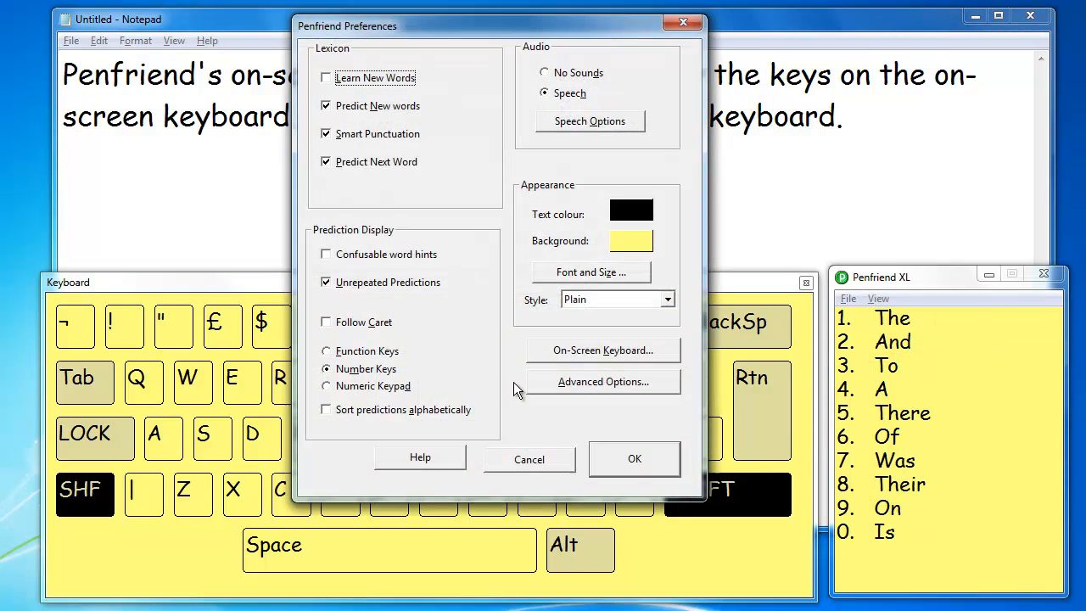
pyautogui.click(568, 356)
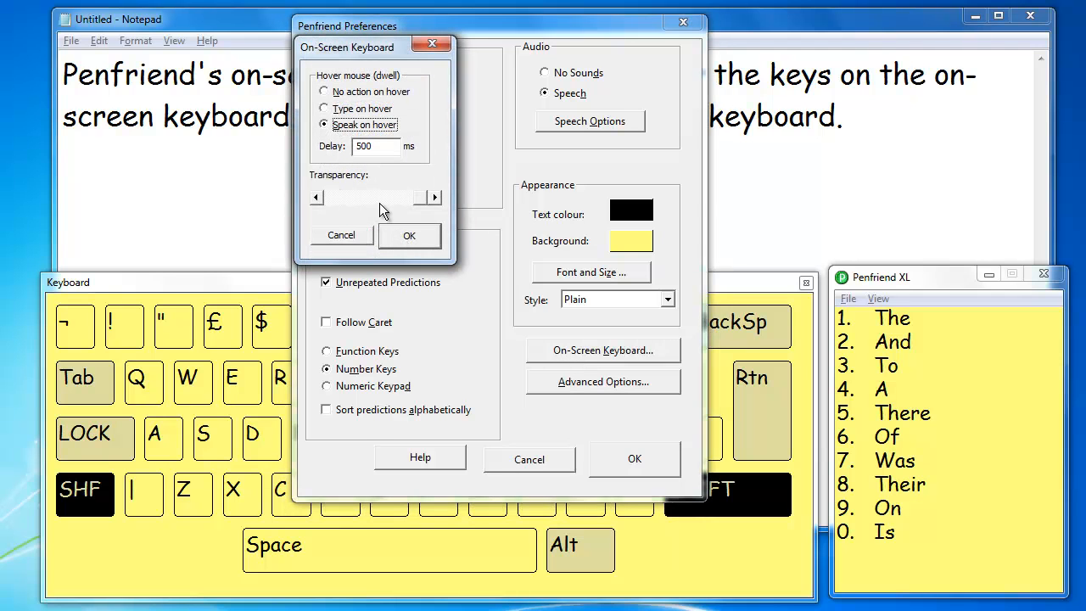
pyautogui.moveTo(419, 200); pyautogui.dragTo(374, 198)
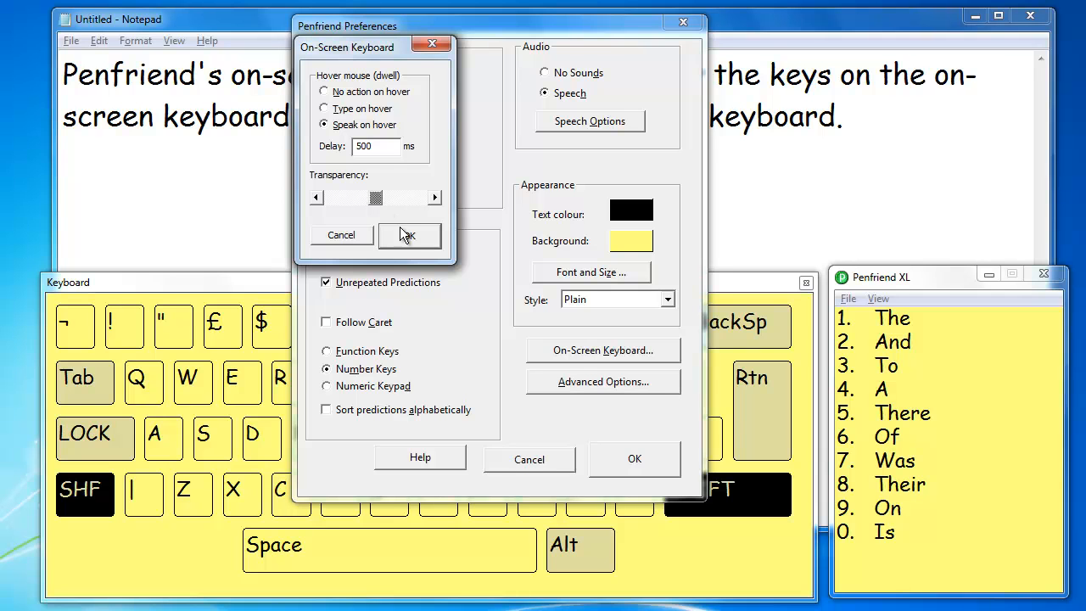
pyautogui.click(407, 235)
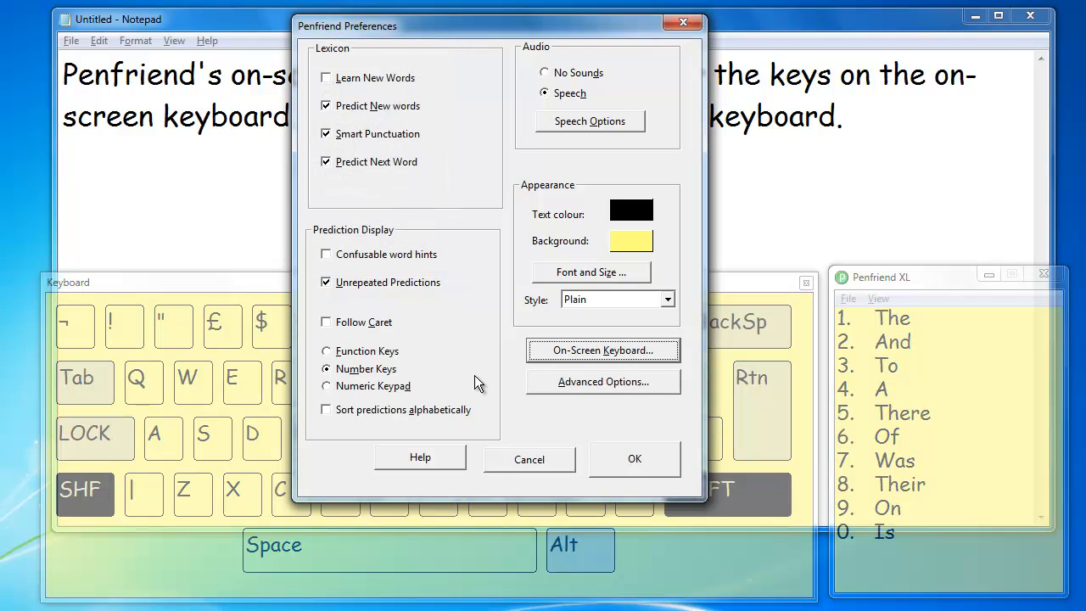
pyautogui.click(606, 455)
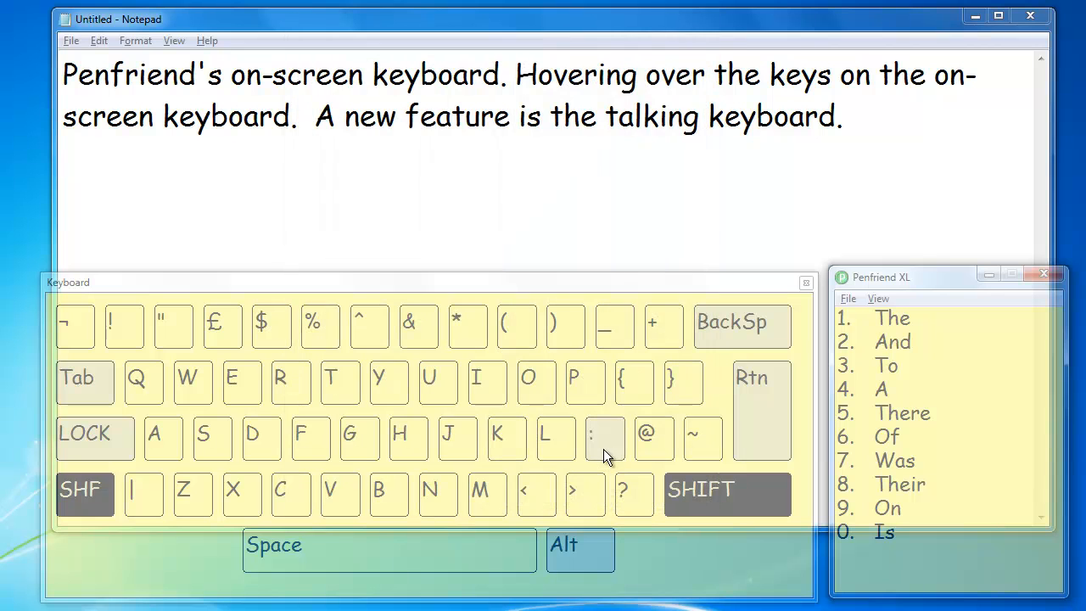
# Step: Return to the end of the Notepad text, then shift the prediction window slightly left and the on-screen keyboard slightly up over Notepad
pyautogui.click(862, 111)
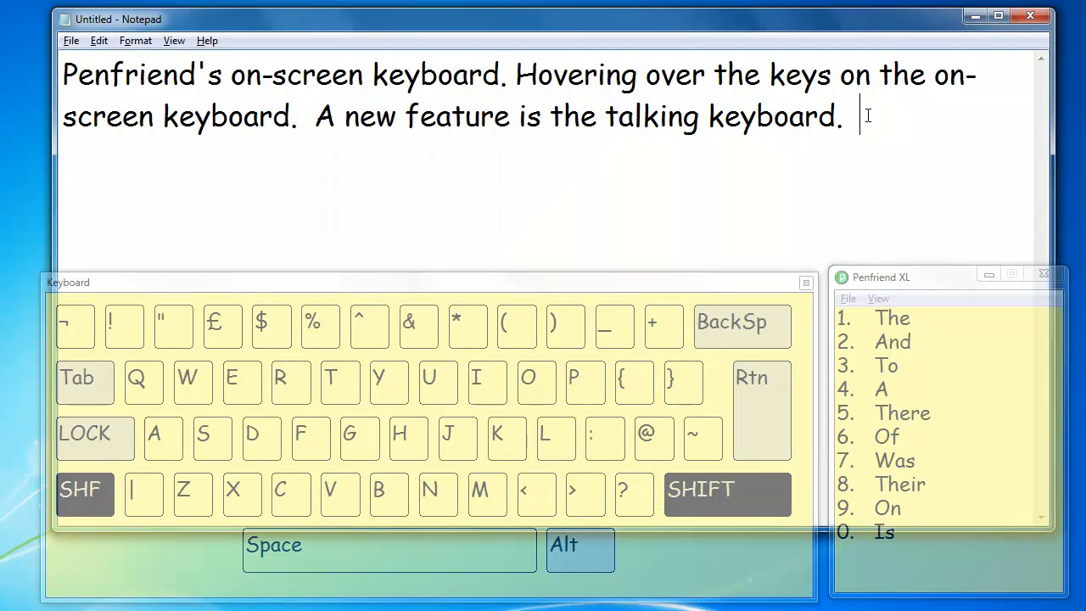
pyautogui.moveTo(883, 278)
pyautogui.mouseDown()
pyautogui.moveTo(877, 194)
pyautogui.moveTo(875, 279)
pyautogui.mouseUp()
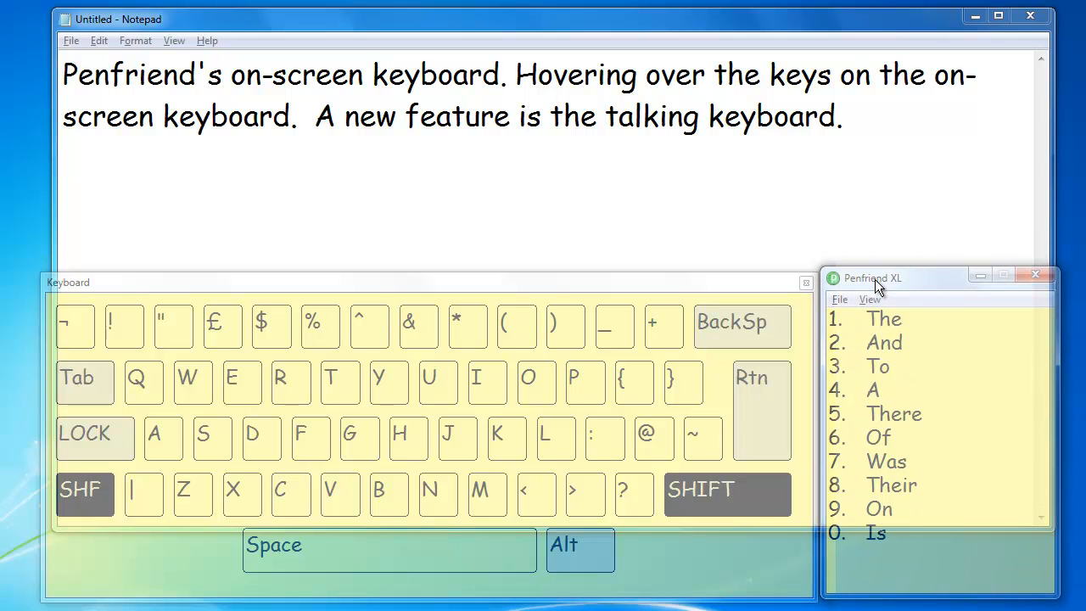
pyautogui.moveTo(752, 280)
pyautogui.mouseDown()
pyautogui.moveTo(779, 47)
pyautogui.moveTo(746, 270)
pyautogui.mouseUp()
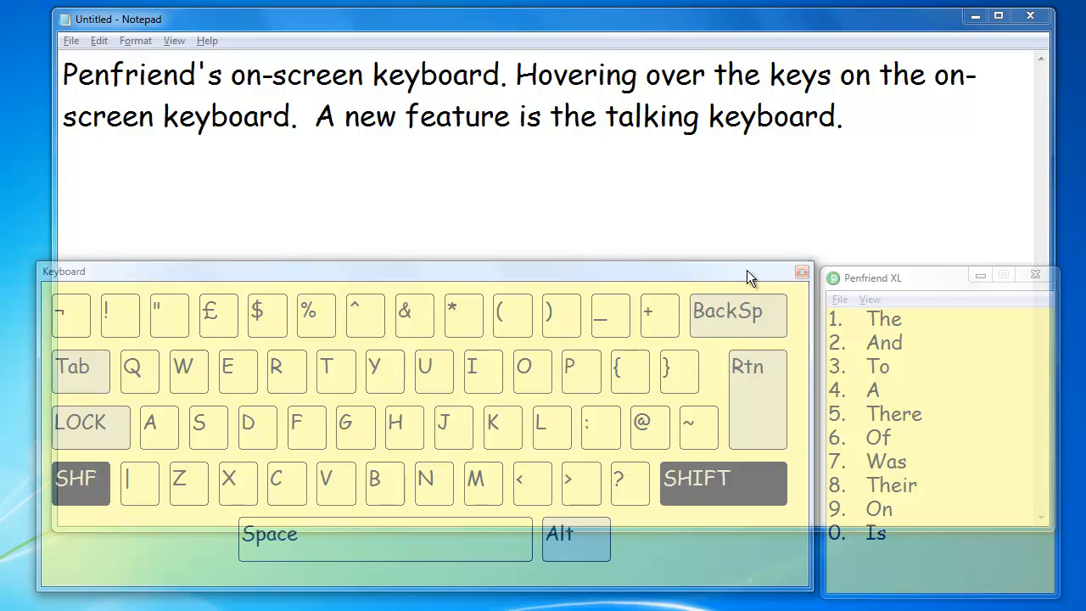
# Step: Increase the transparency further in the on-screen keyboard preferences, with the slider about a quarter from the most transparent end, and save the preferences
pyautogui.click(868, 291)
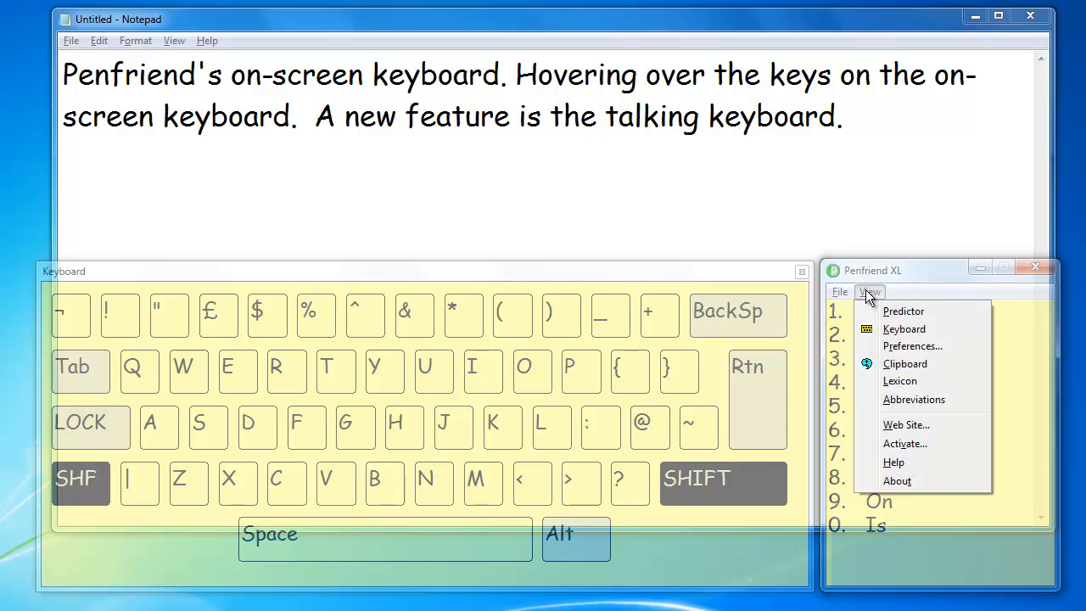
pyautogui.click(889, 347)
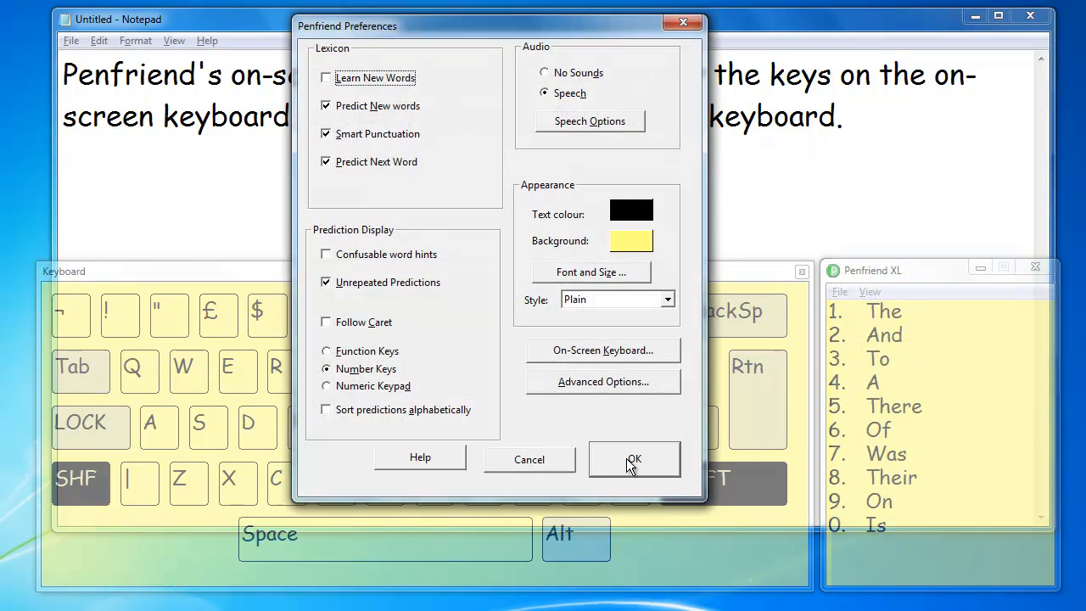
pyautogui.click(573, 352)
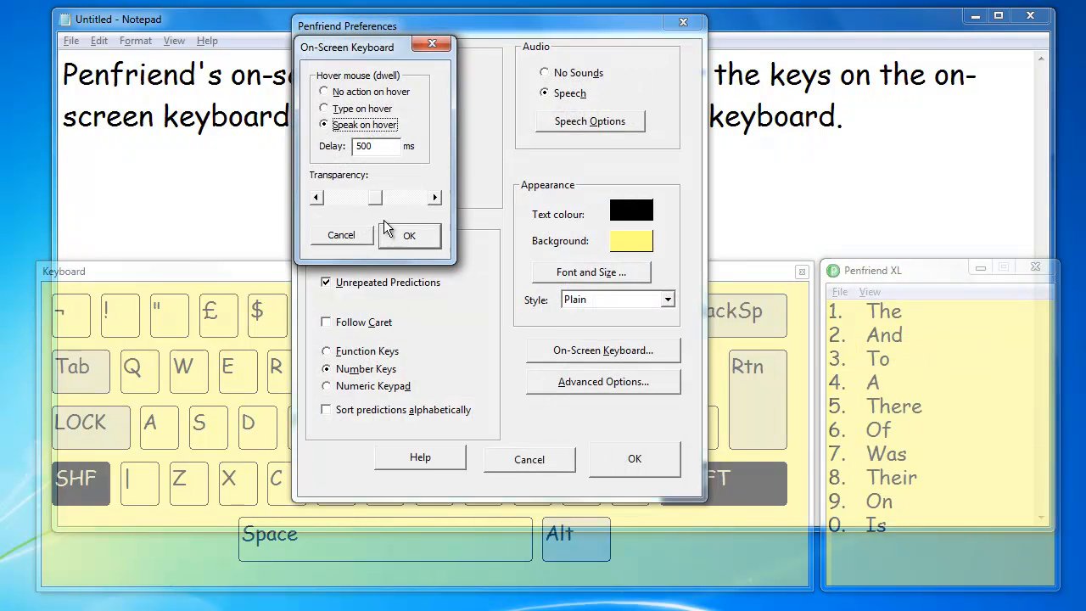
pyautogui.moveTo(369, 197); pyautogui.dragTo(352, 197)
pyautogui.click(402, 240)
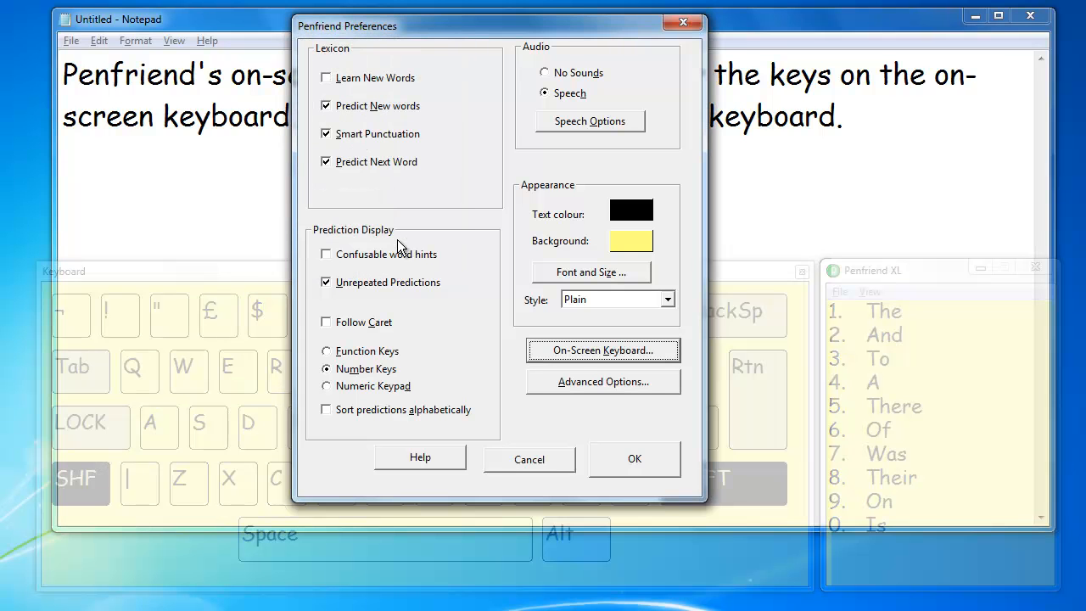
pyautogui.click(619, 462)
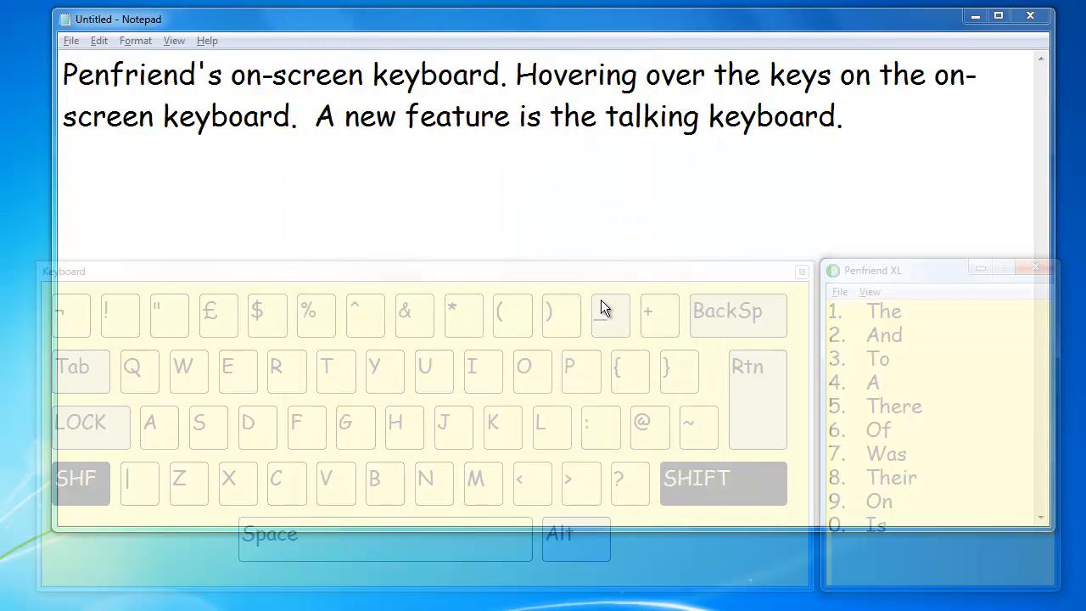
# Step: Make the Penfriend windows fully opaque in the on-screen keyboard preferences and set the hover behaviour to "No action on hover"
pyautogui.click(865, 293)
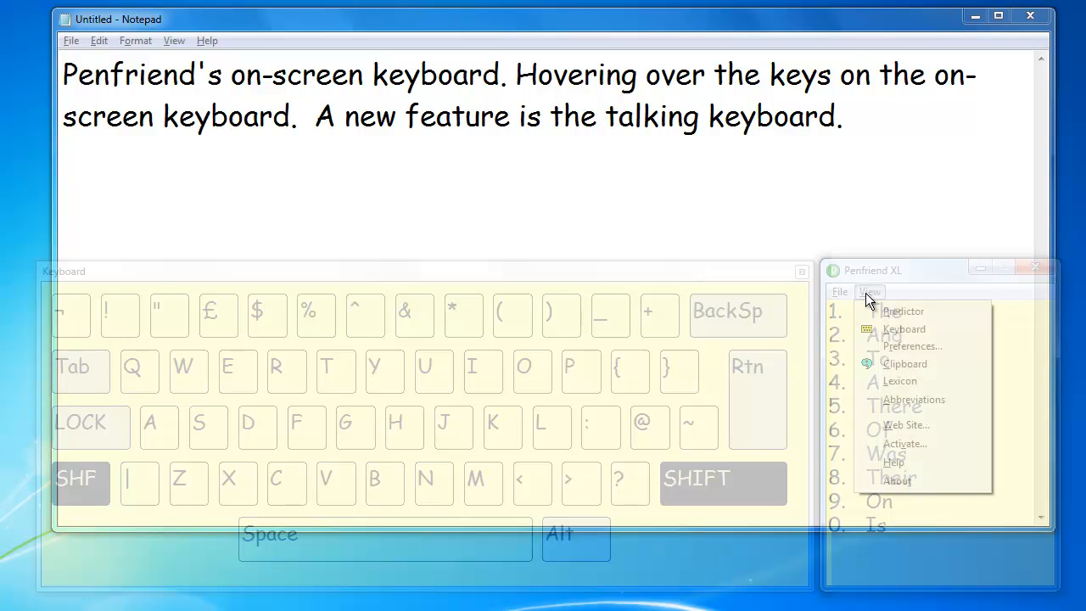
pyautogui.click(898, 348)
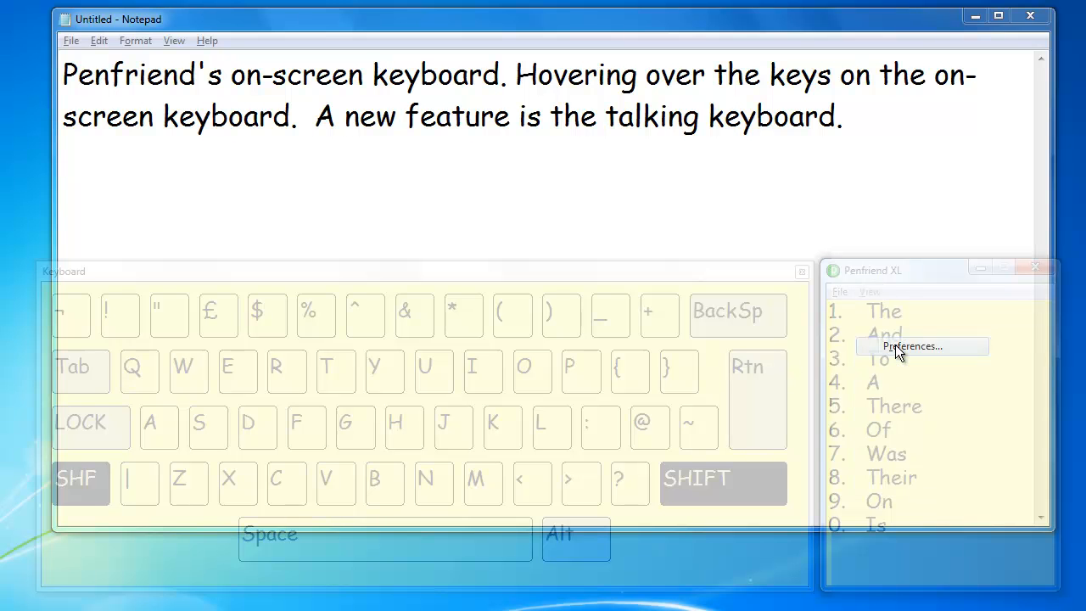
pyautogui.click(570, 355)
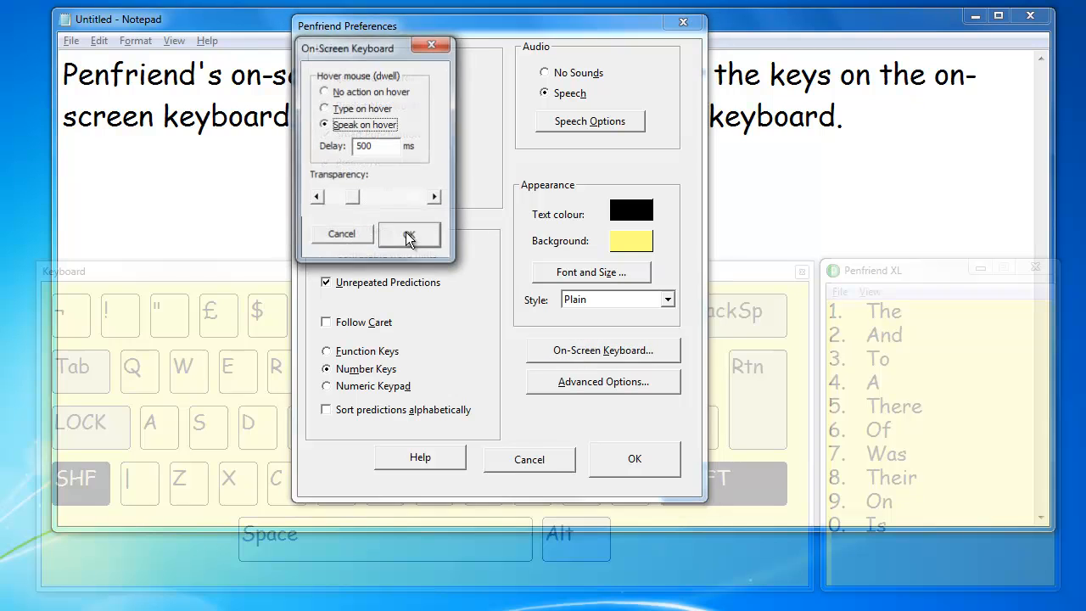
pyautogui.moveTo(373, 207); pyautogui.dragTo(428, 217)
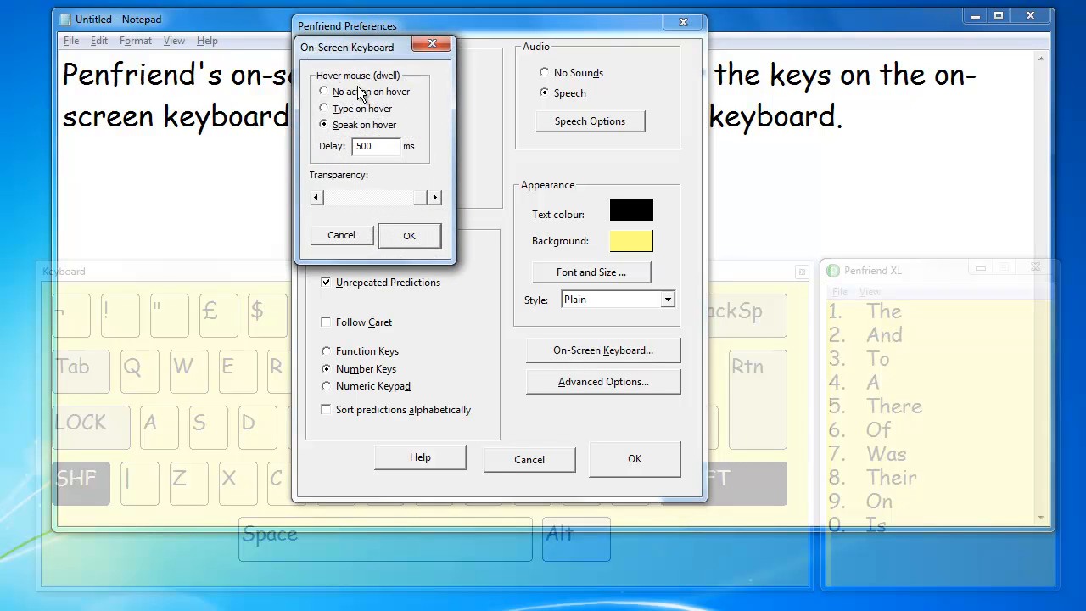
pyautogui.click(348, 92)
pyautogui.click(404, 237)
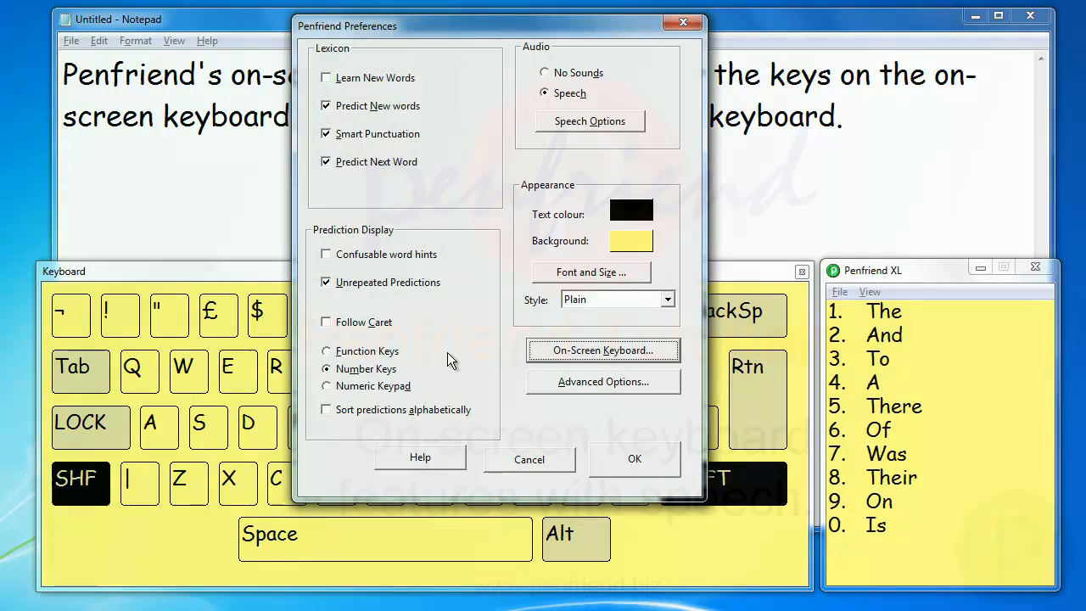